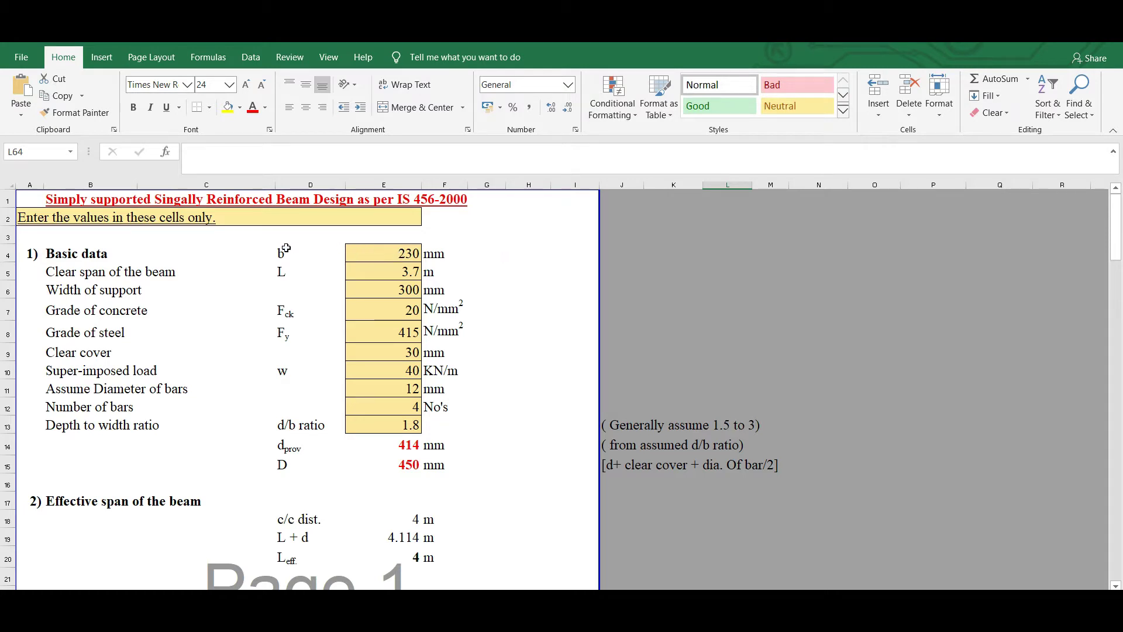
Check the beam width, clear span and support width inputs, and set the super-imposed load w to 17 KN/m
{"action": "left_click", "coordinate": [284, 253]}
{"action": "left_click", "coordinate": [382, 257]}
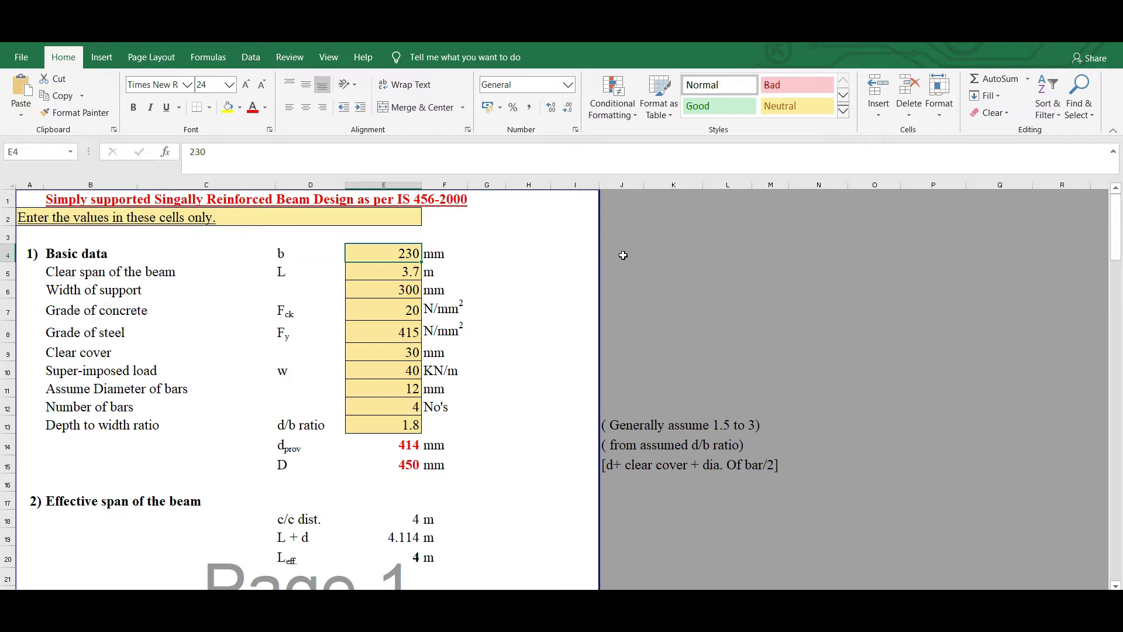
{"action": "left_click", "coordinate": [381, 274]}
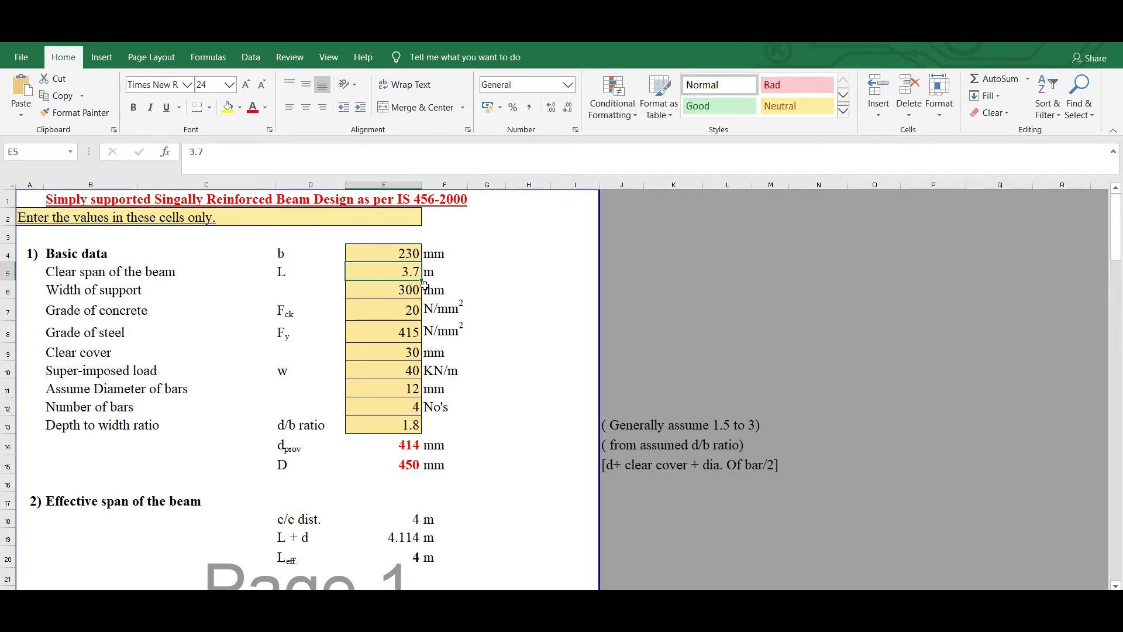
{"action": "left_click", "coordinate": [405, 291]}
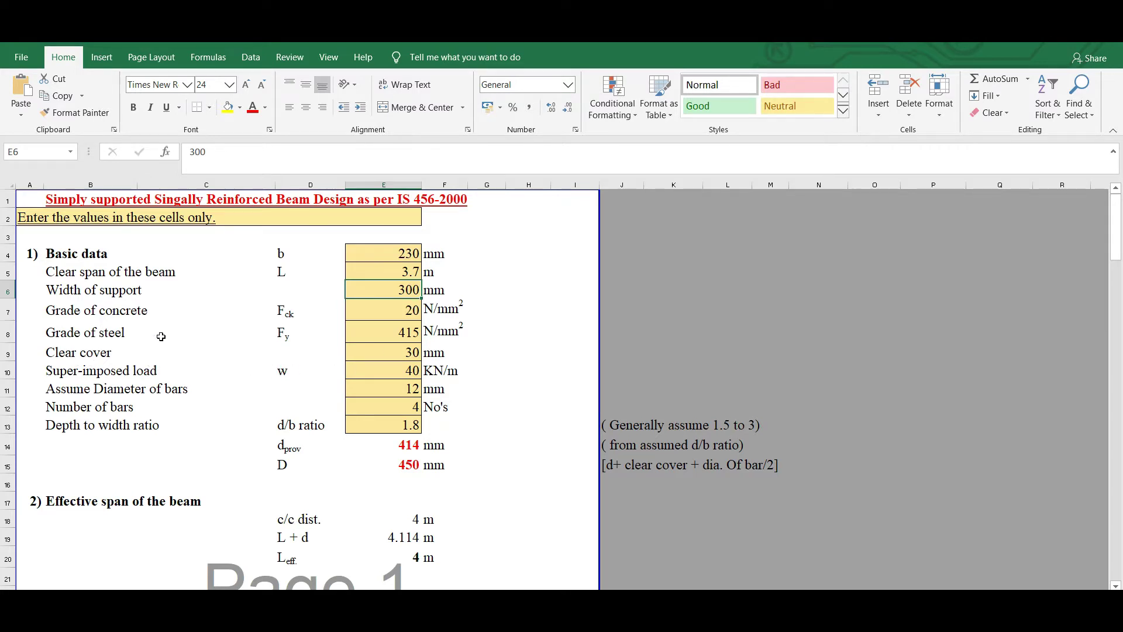
{"action": "left_click", "coordinate": [403, 374]}
{"action": "type", "text": "17"}
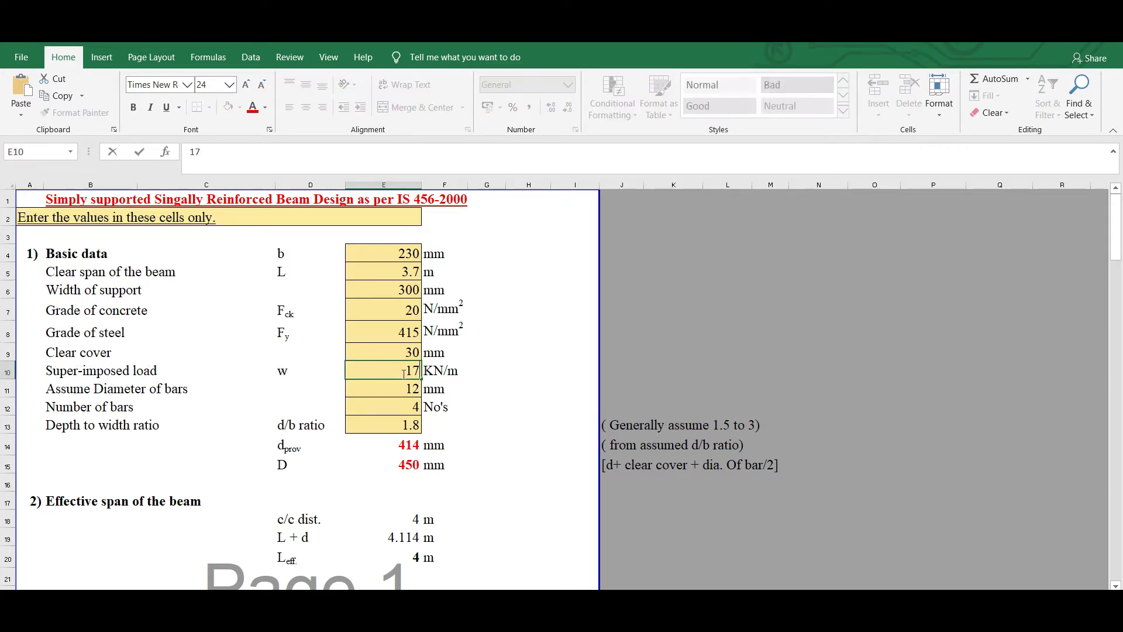
{"action": "key", "text": "Return"}
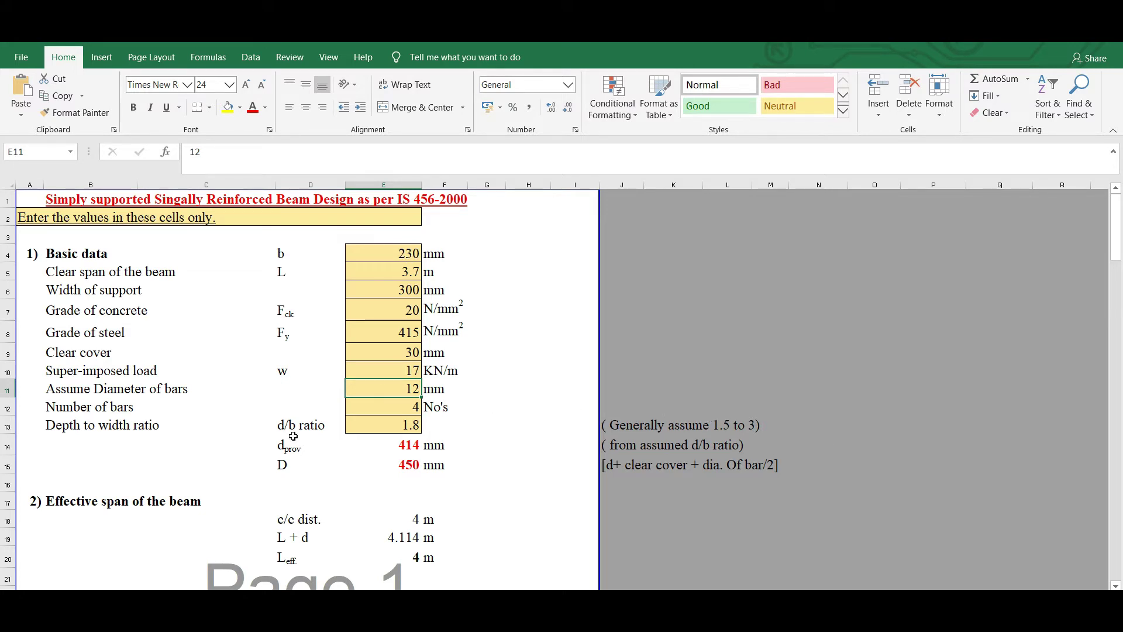
Examine the formulas for the provided effective depth and overall depth D, tracing the cells they reference
{"action": "left_click", "coordinate": [389, 446]}
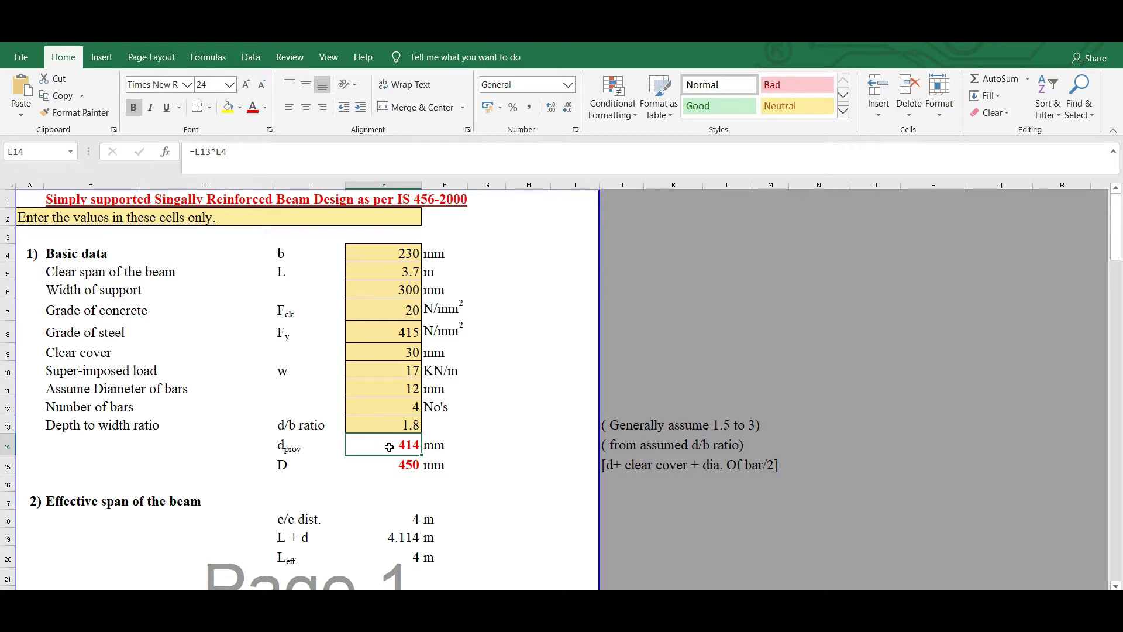
{"action": "left_click", "coordinate": [208, 153]}
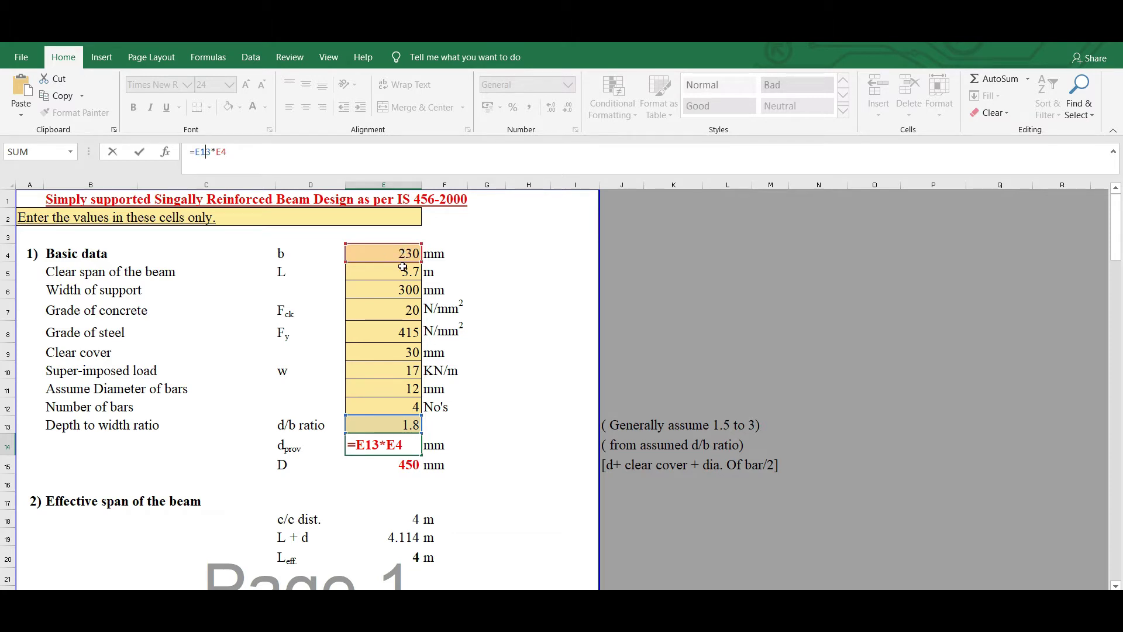
{"action": "key", "text": "Return"}
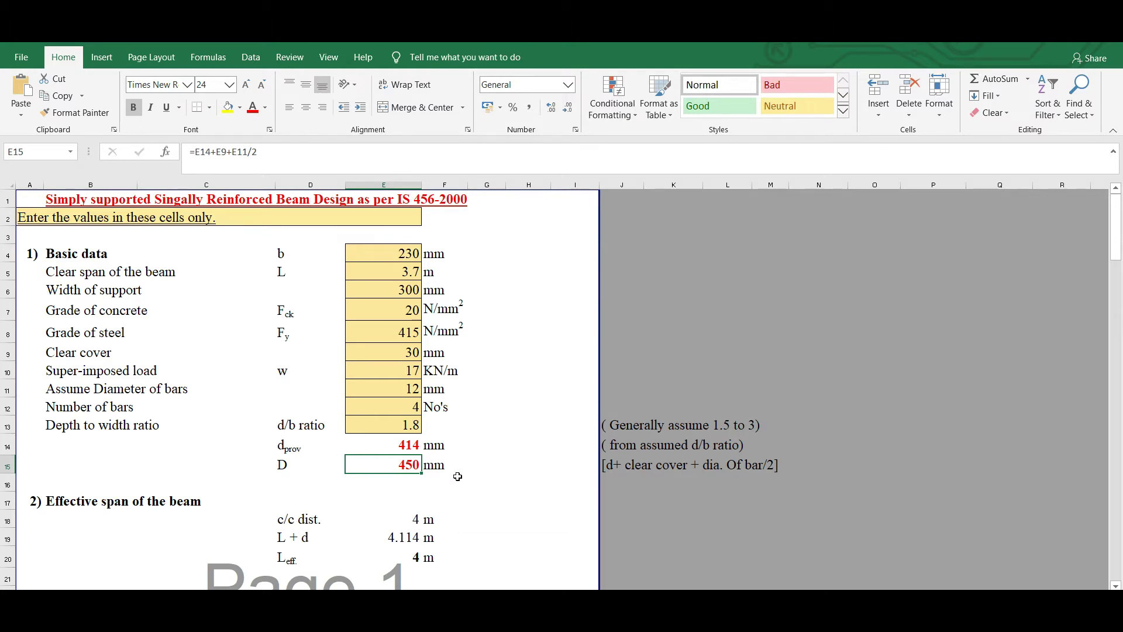
{"action": "left_click", "coordinate": [396, 446]}
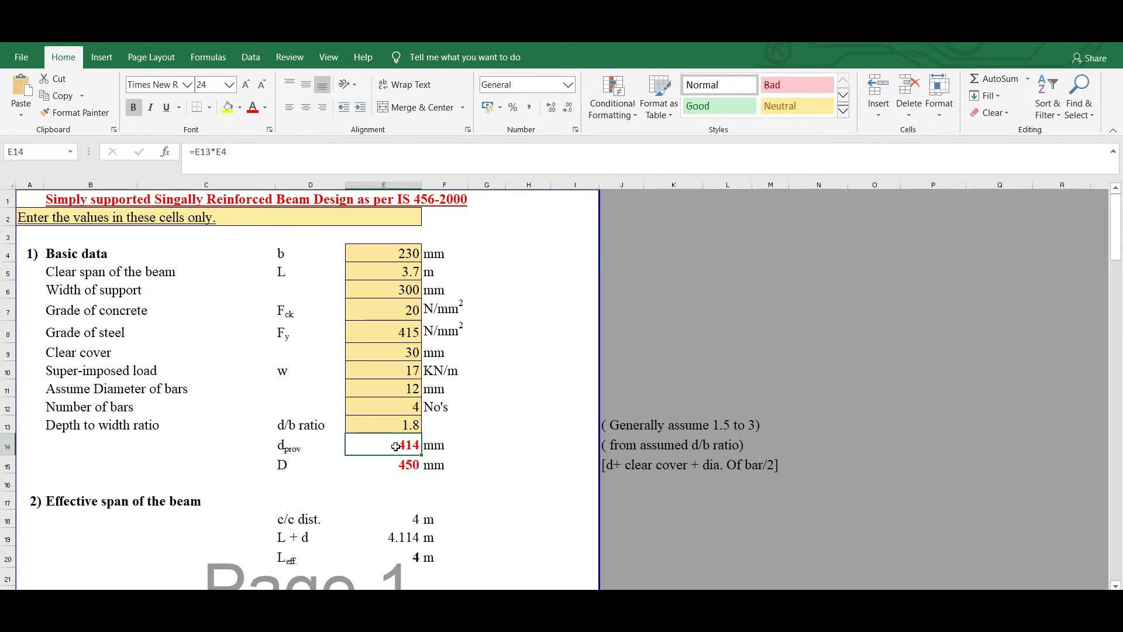
{"action": "left_click", "coordinate": [386, 467]}
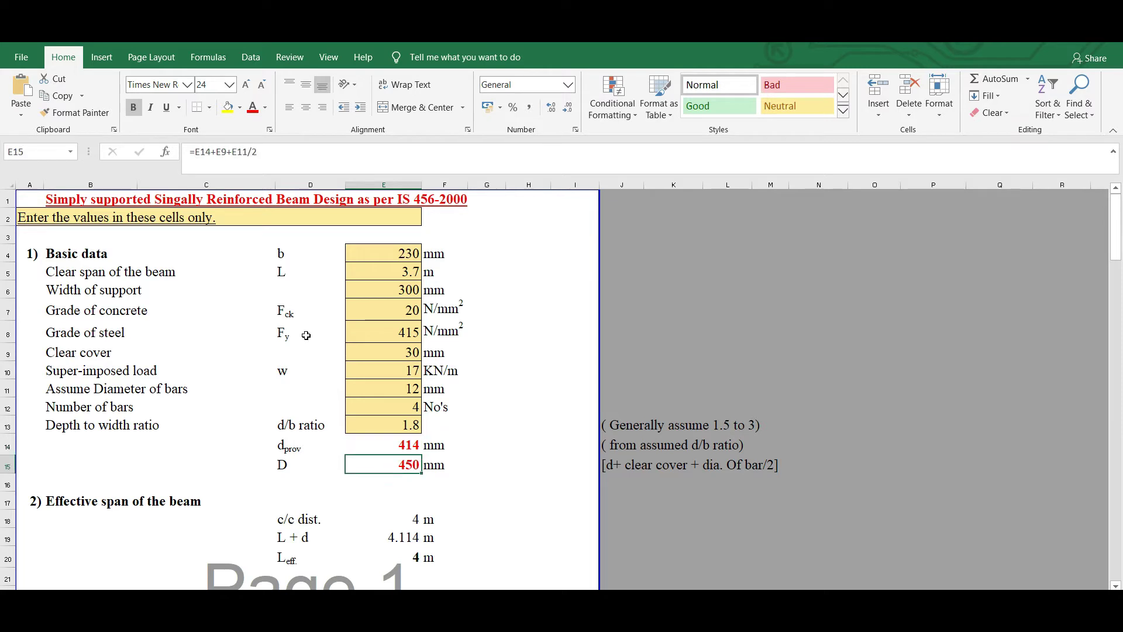
{"action": "left_click", "coordinate": [234, 152]}
{"action": "key", "text": "Return"}
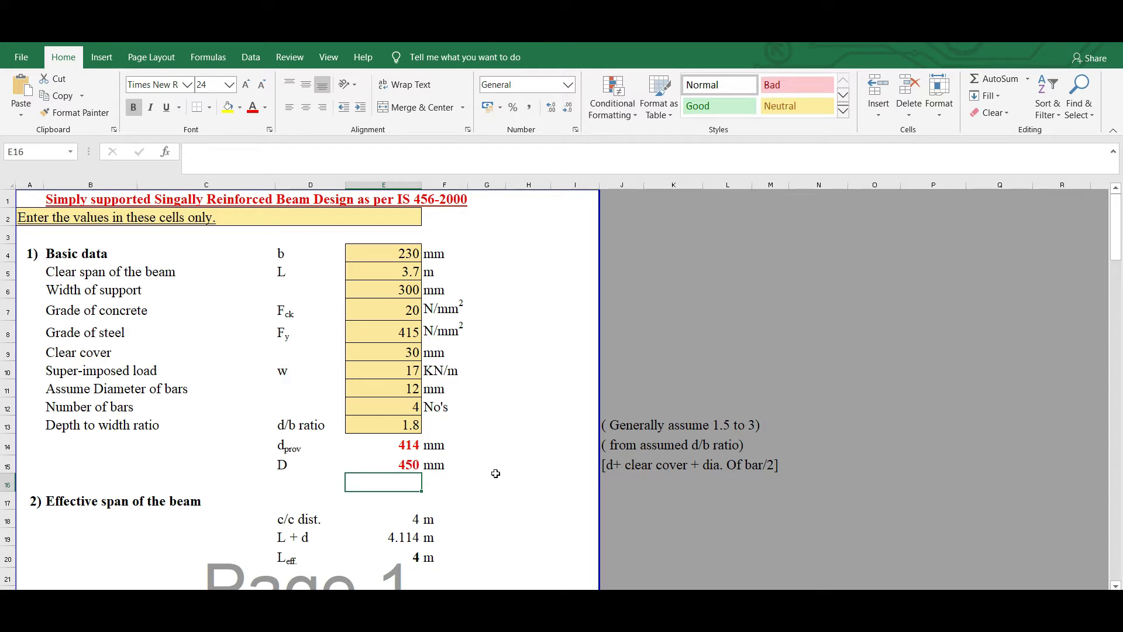
Examine the effective span formulas for the c/c distance, L + d and the governing effective length, tracing their referenced cells
{"action": "scroll", "coordinate": [495, 473], "scroll_direction": "down", "scroll_amount": 2}
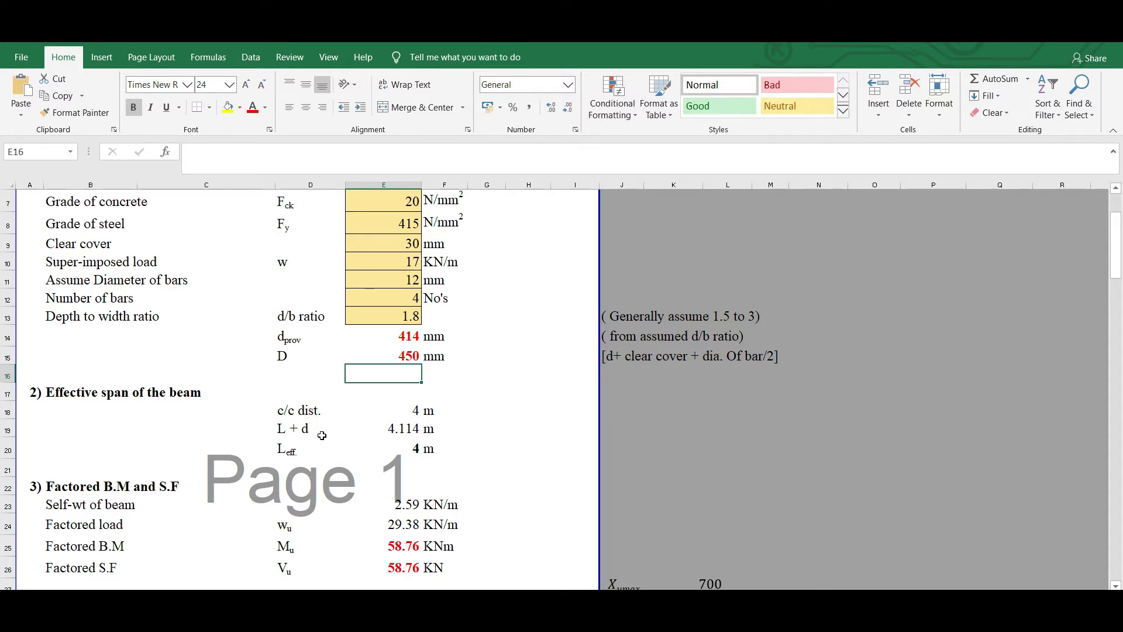
{"action": "left_click", "coordinate": [403, 415]}
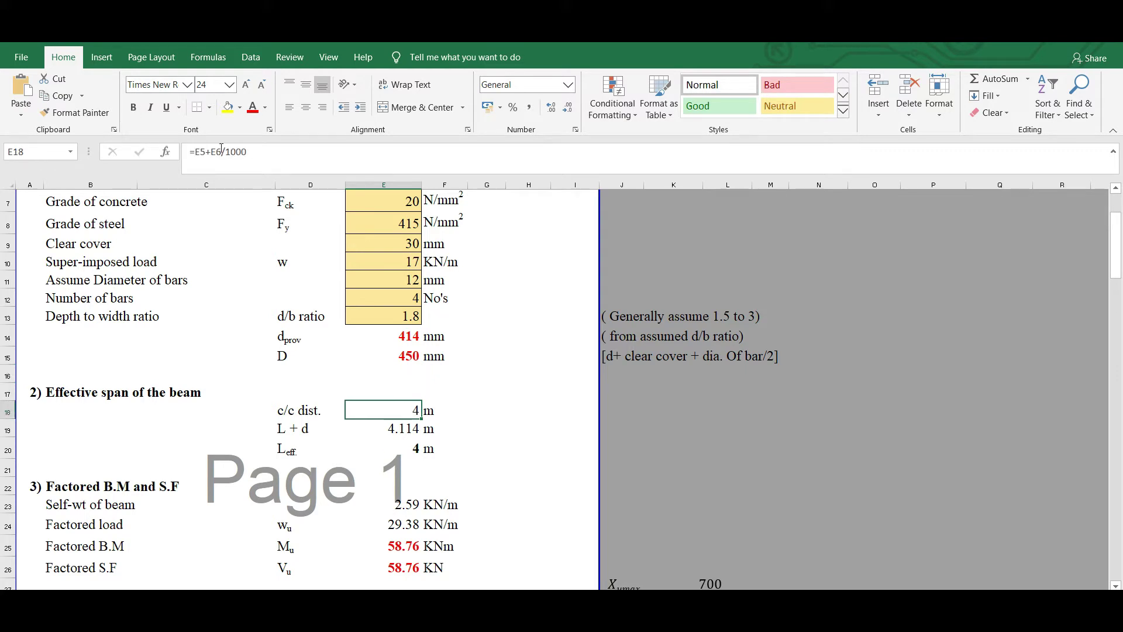
{"action": "left_click", "coordinate": [196, 152]}
{"action": "scroll", "coordinate": [351, 292], "scroll_direction": "up", "scroll_amount": 2}
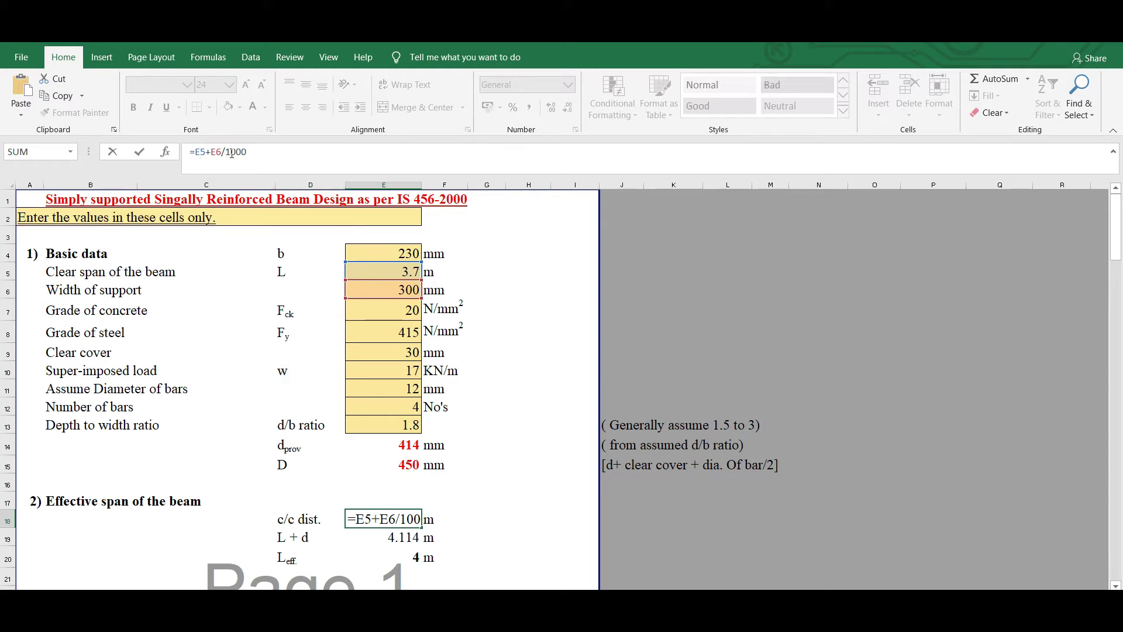
{"action": "key", "text": "Return"}
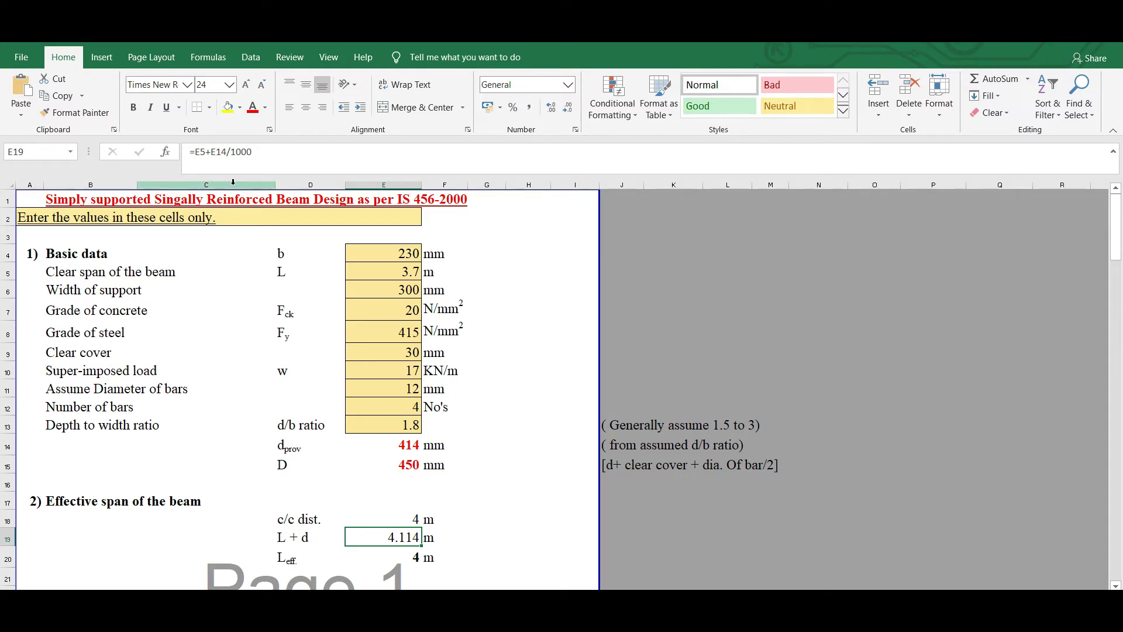
{"action": "left_click", "coordinate": [199, 153]}
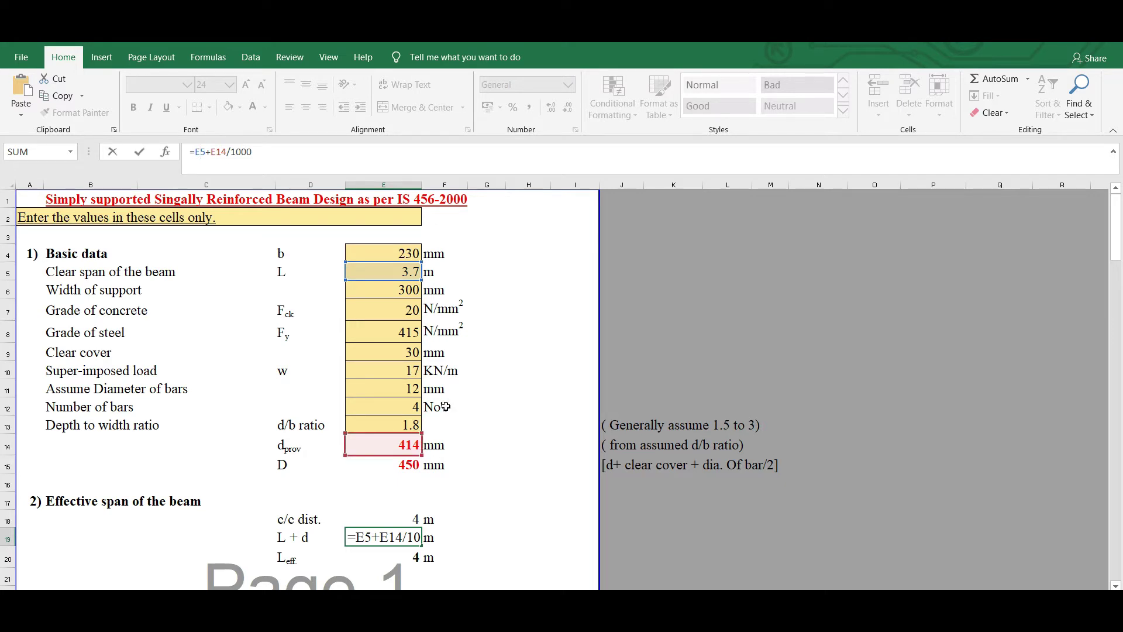
{"action": "key", "text": "Return"}
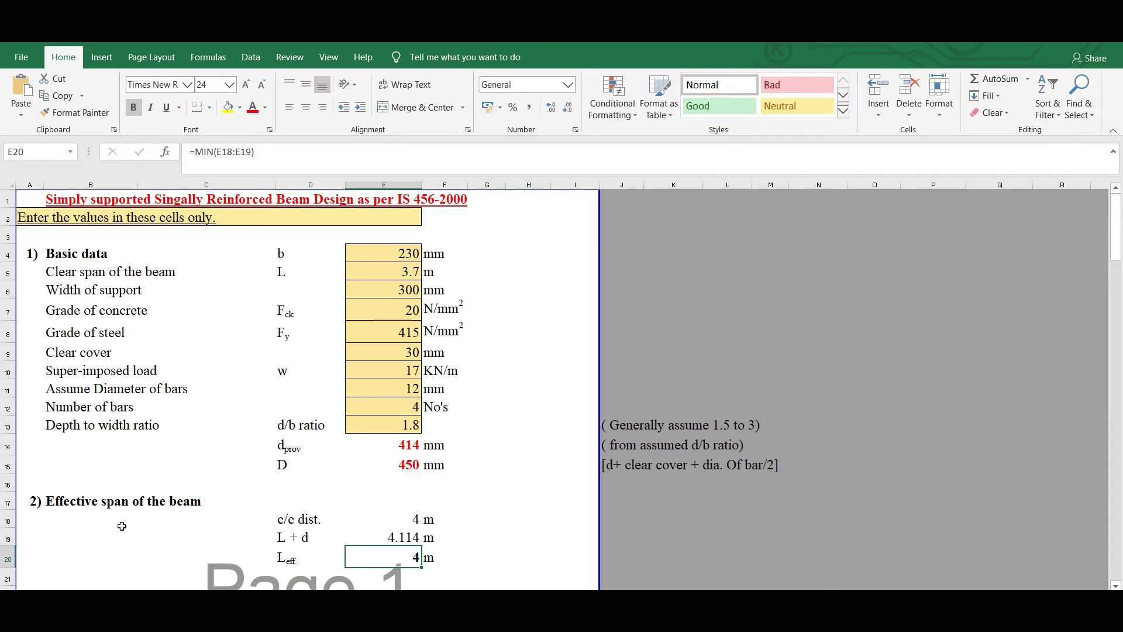
{"action": "left_click", "coordinate": [229, 152]}
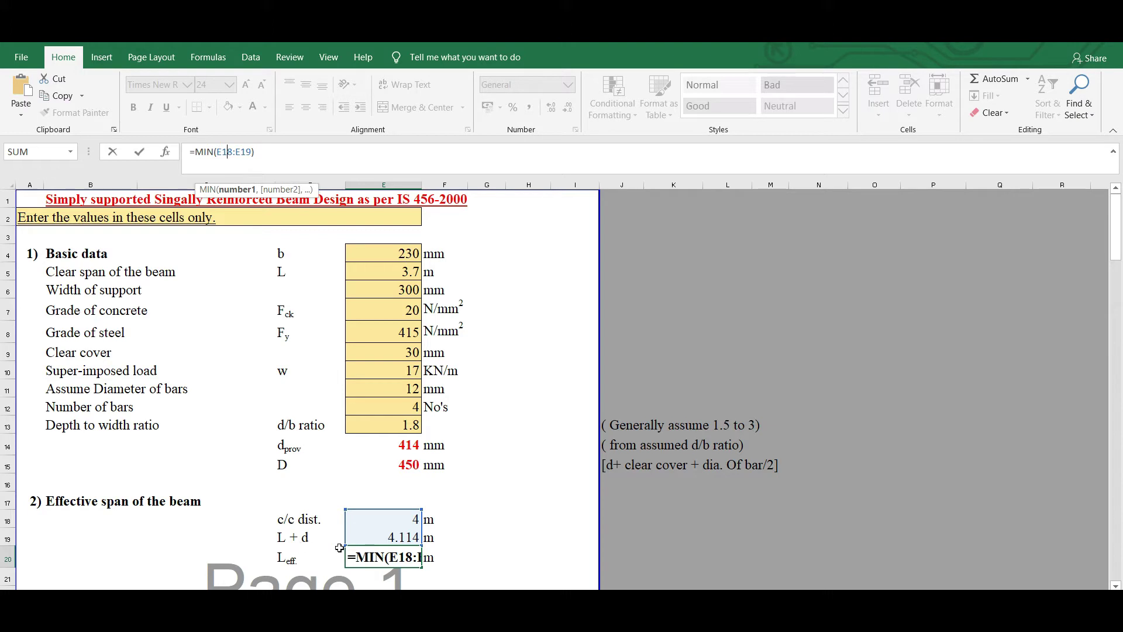
{"action": "key", "text": "Return"}
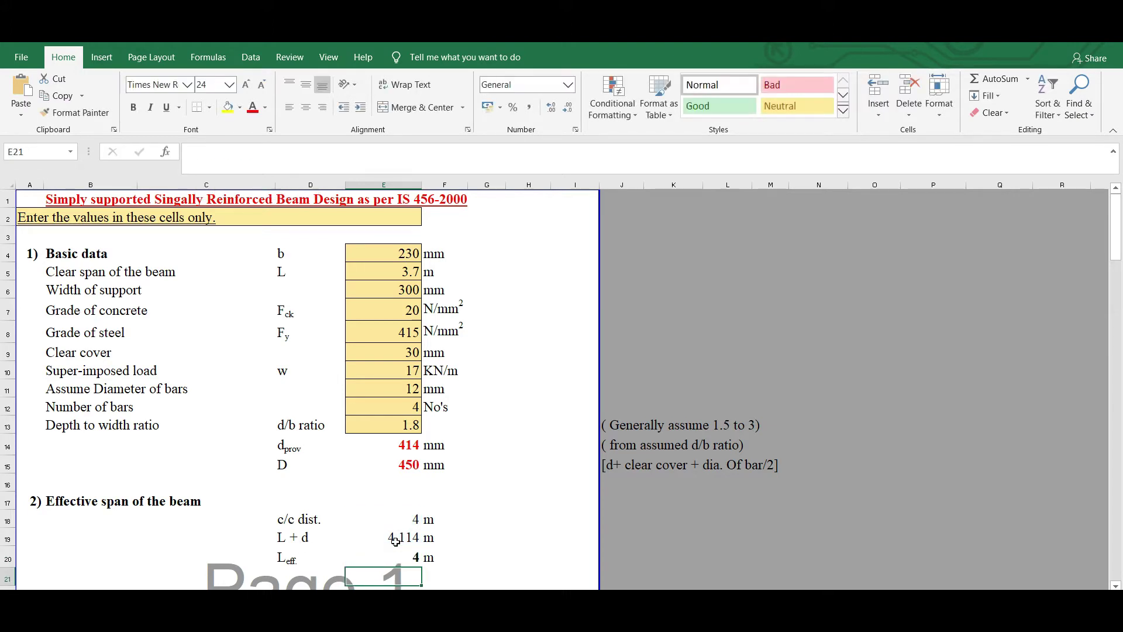
Examine the formulas for the factored load, the beam's self-weight and the factored bending moment, tracing their referenced cells
{"action": "scroll", "coordinate": [532, 530], "scroll_direction": "down", "scroll_amount": 4}
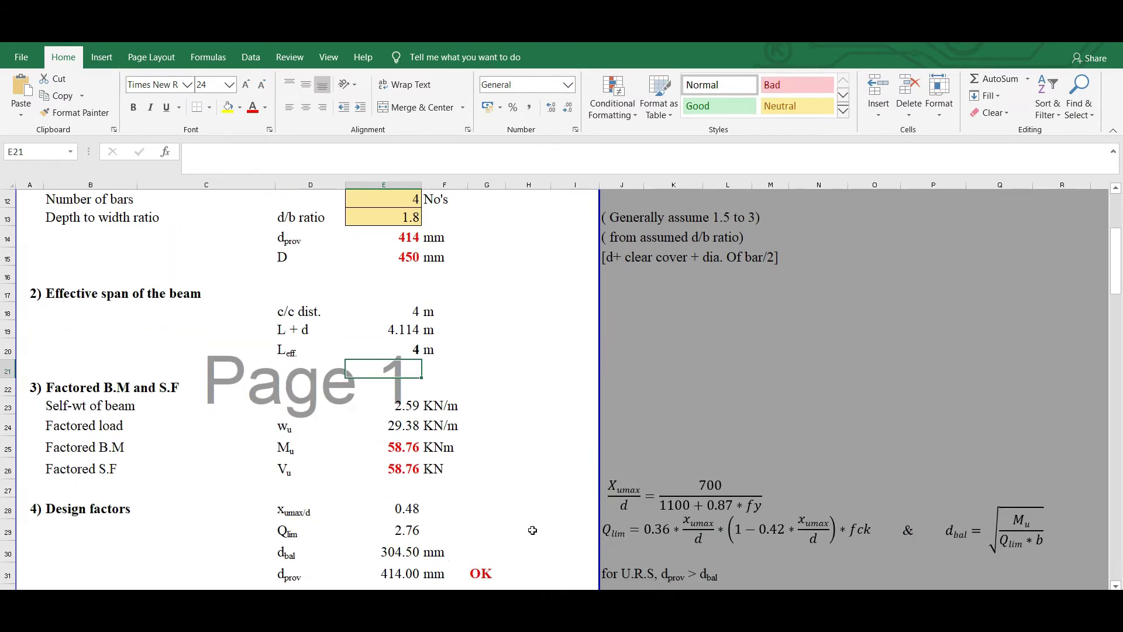
{"action": "scroll", "coordinate": [532, 530], "scroll_direction": "down", "scroll_amount": 1}
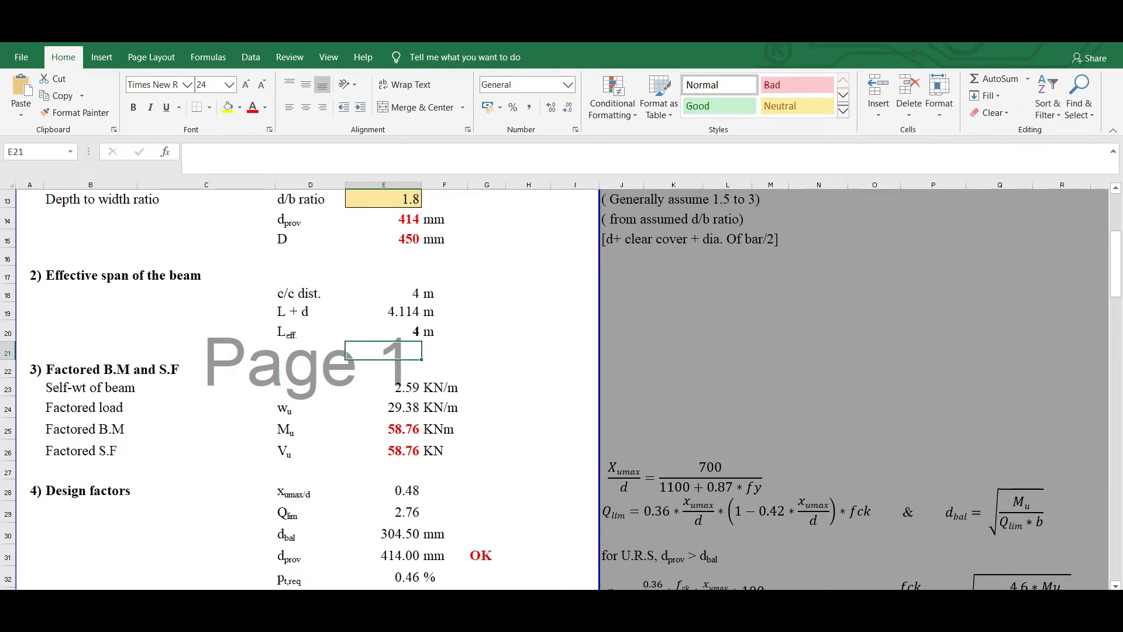
{"action": "left_click", "coordinate": [401, 408]}
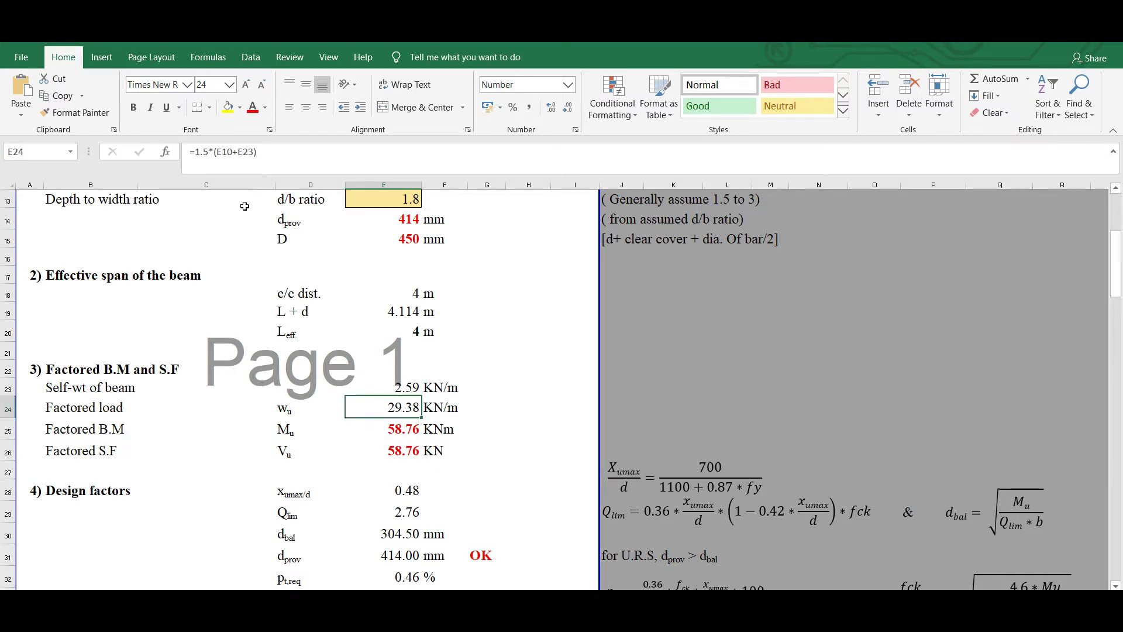
{"action": "left_click", "coordinate": [229, 153]}
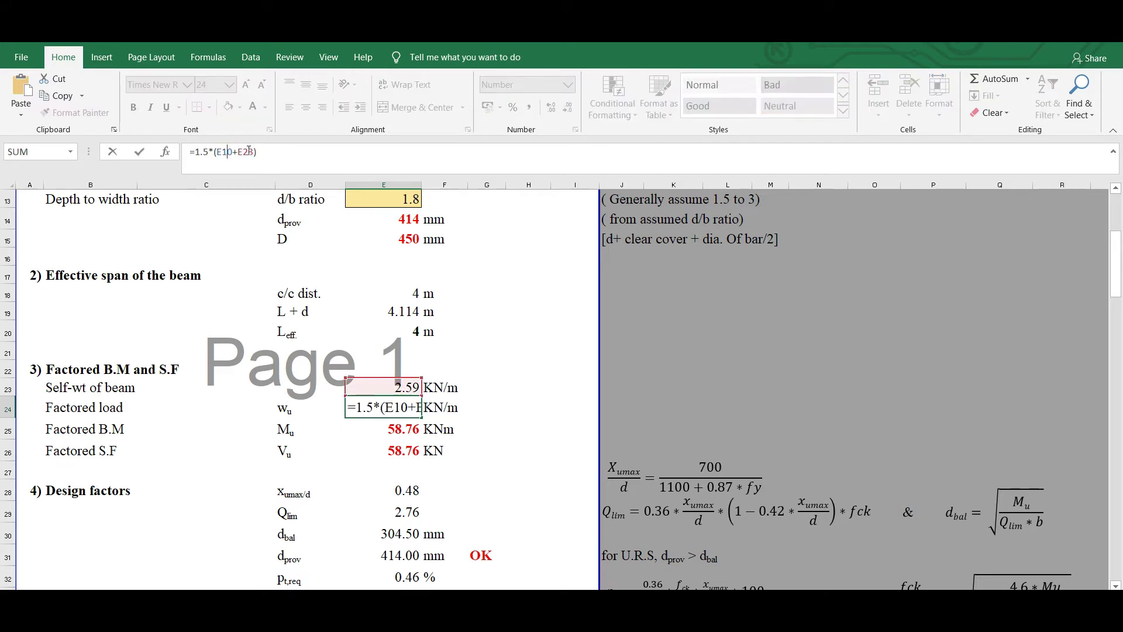
{"action": "left_click", "coordinate": [249, 151]}
{"action": "key", "text": "Return"}
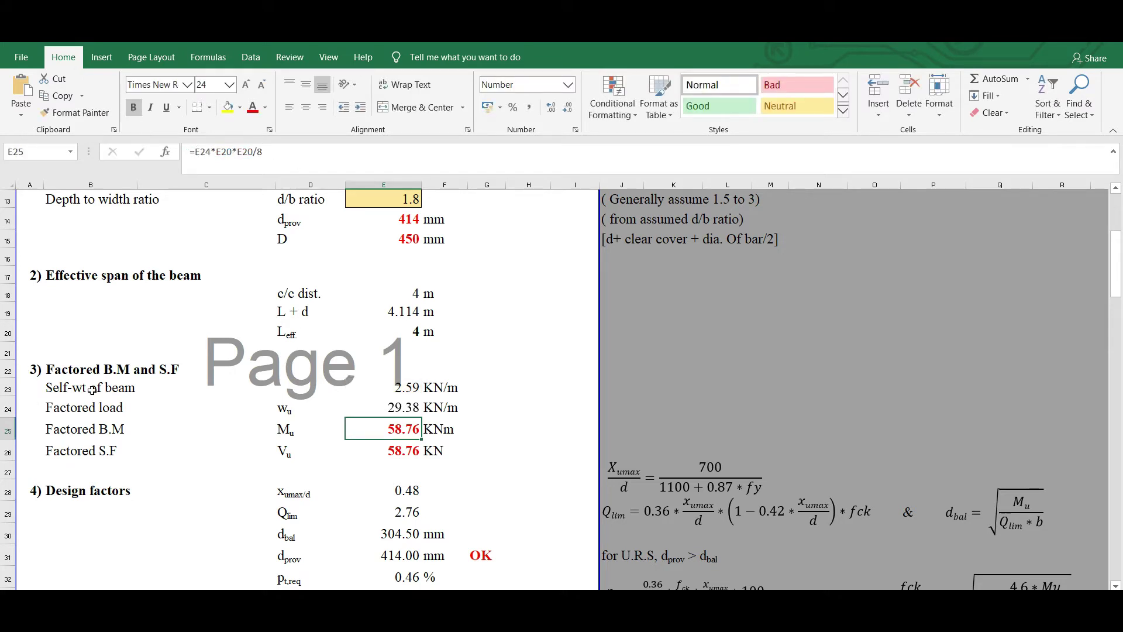
{"action": "left_click", "coordinate": [401, 390]}
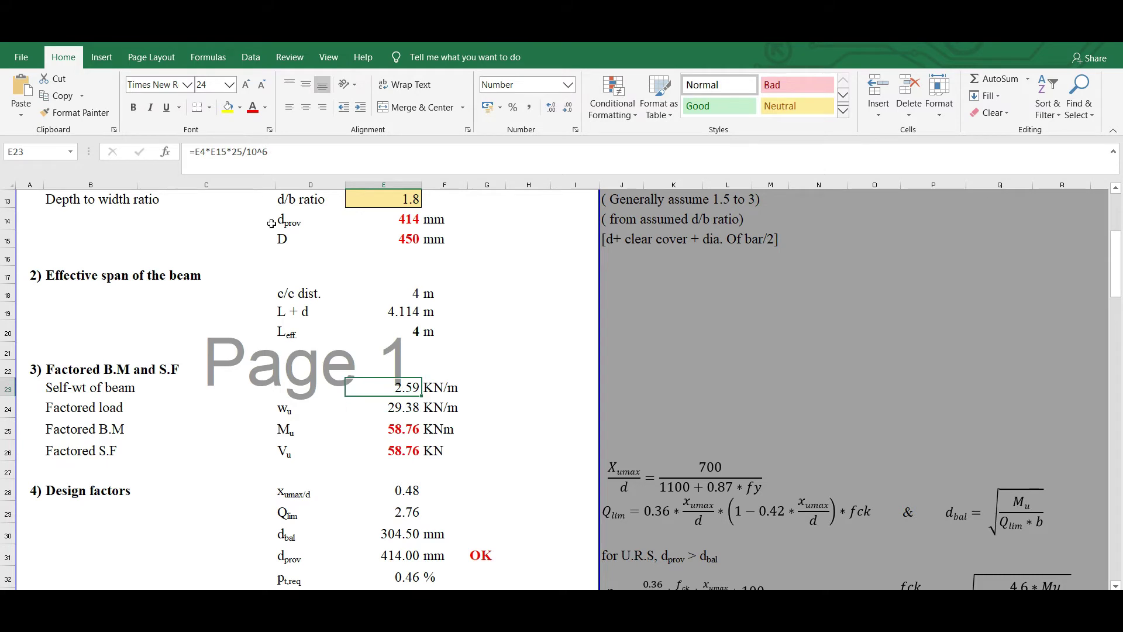
{"action": "left_click", "coordinate": [217, 153]}
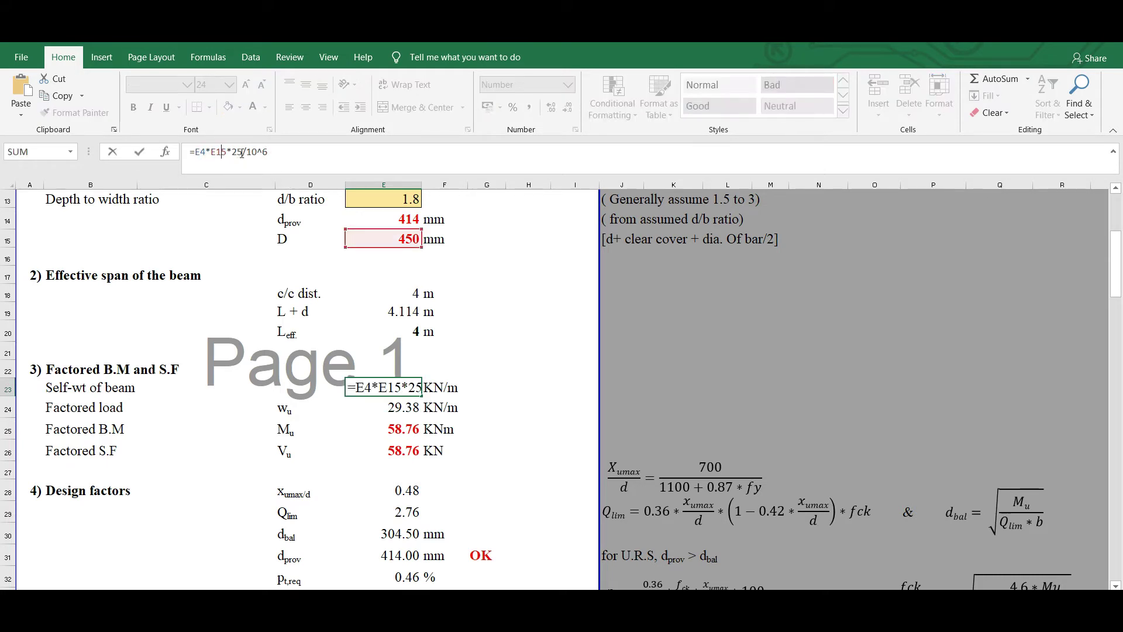
{"action": "scroll", "coordinate": [371, 267], "scroll_direction": "up", "scroll_amount": 4}
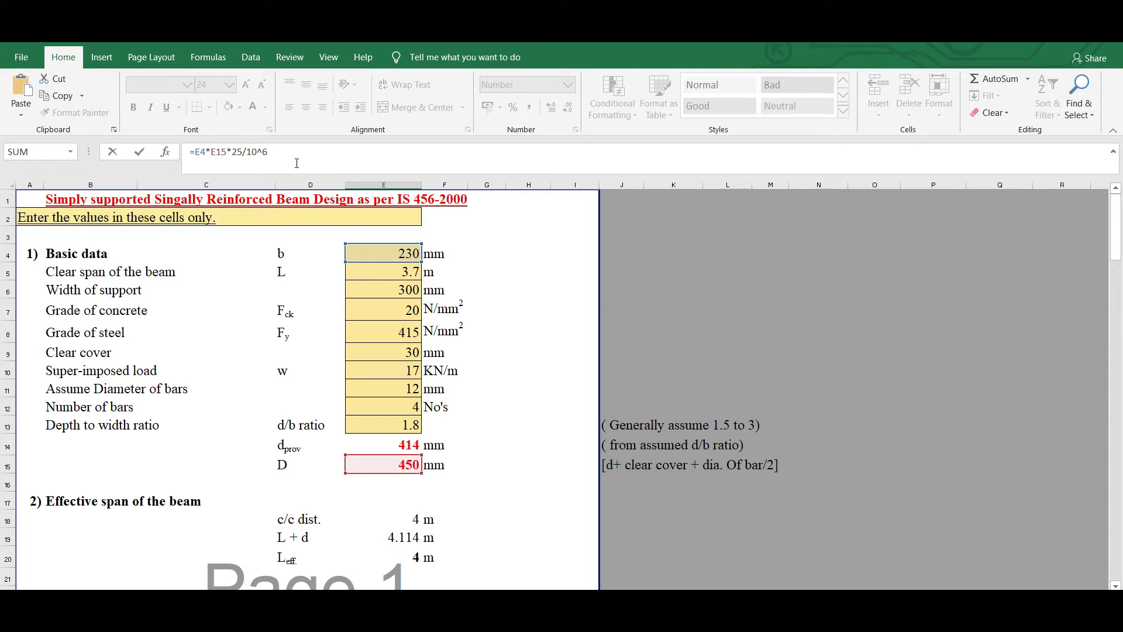
{"action": "key", "text": "Return"}
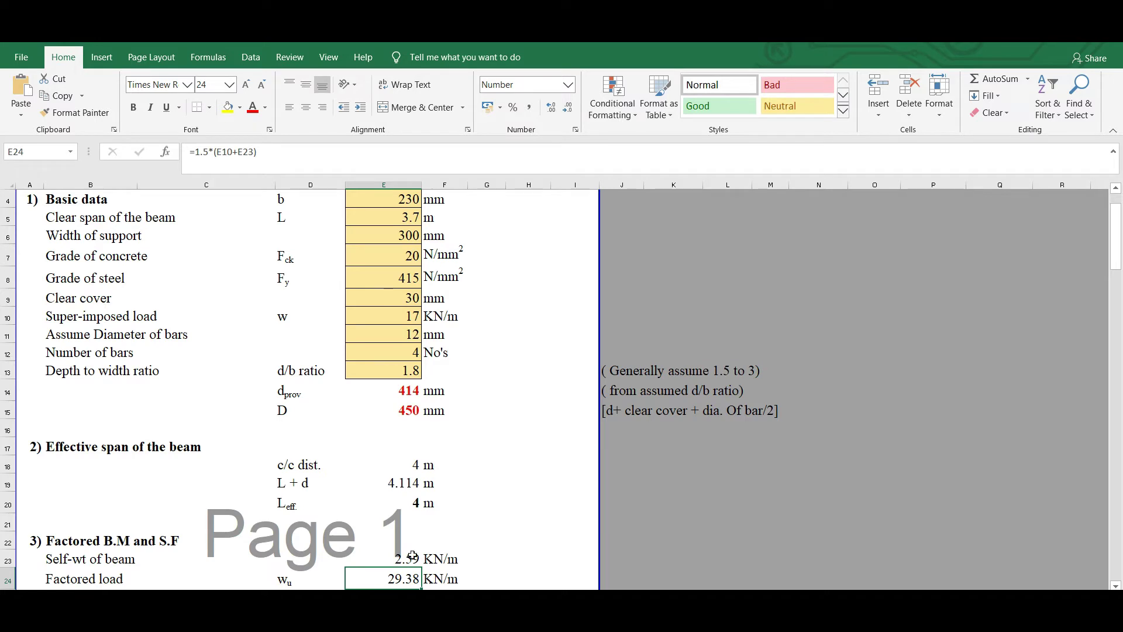
{"action": "scroll", "coordinate": [510, 553], "scroll_direction": "down", "scroll_amount": 2}
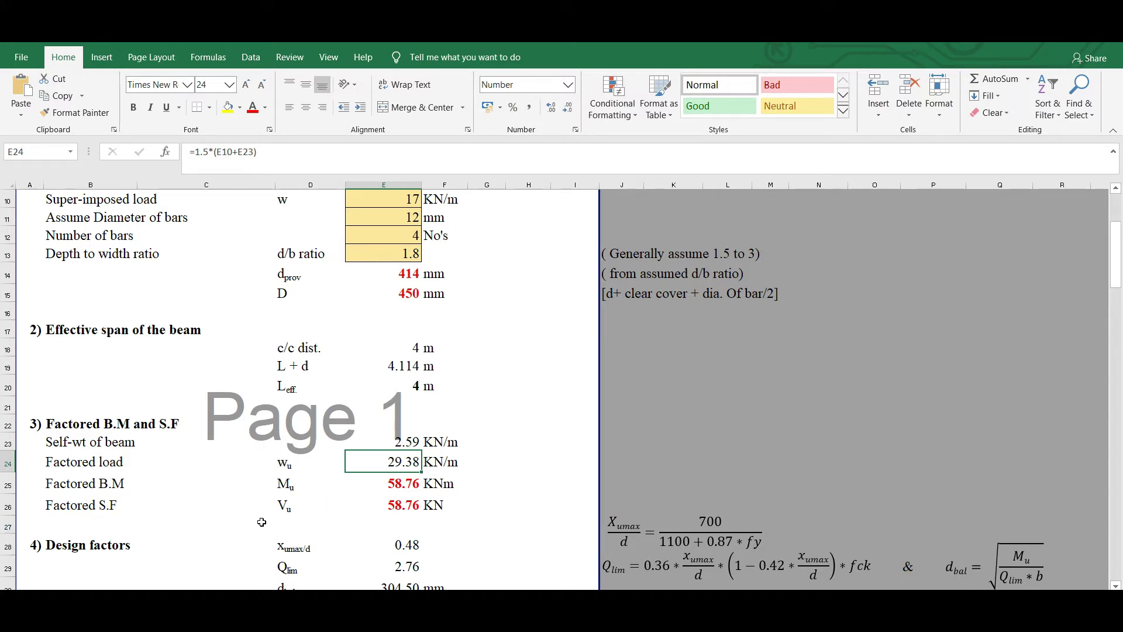
{"action": "left_click", "coordinate": [402, 485]}
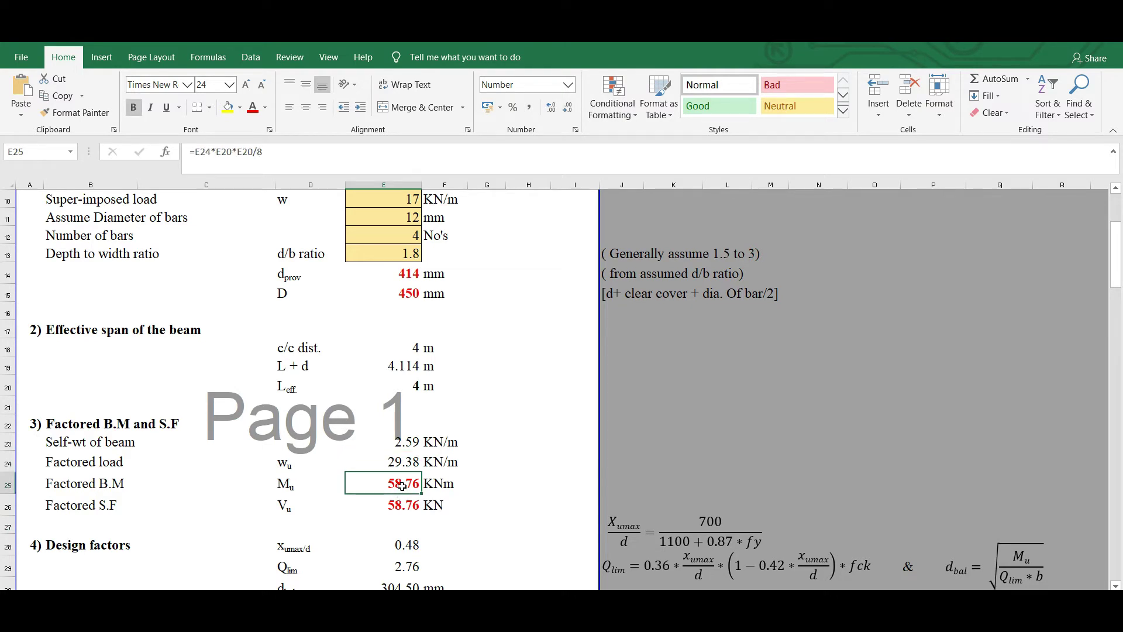
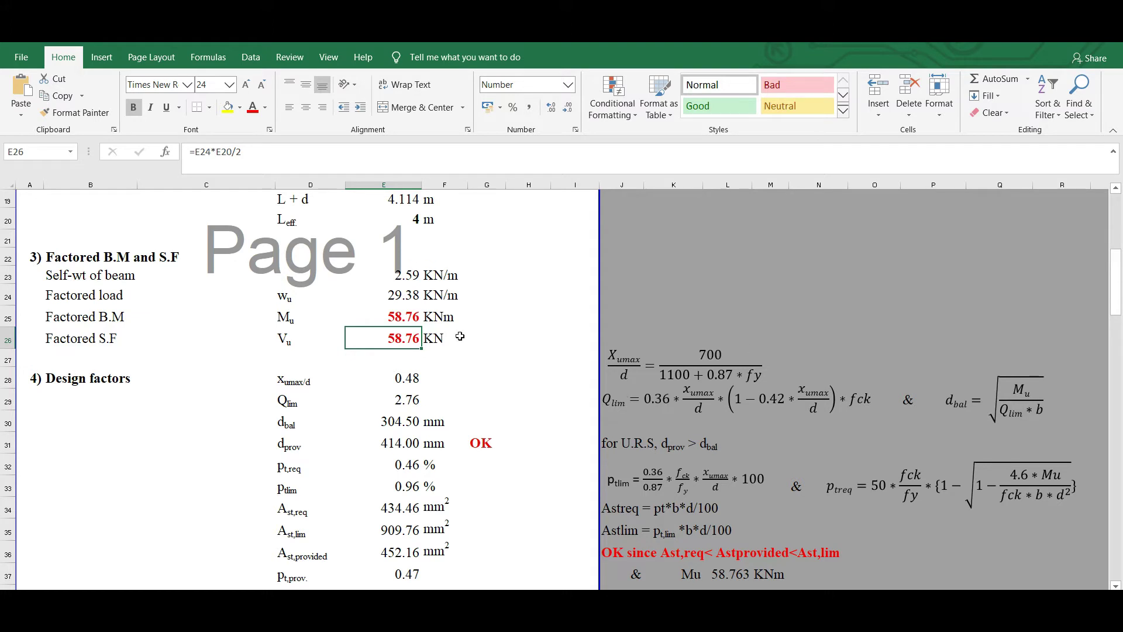
Examine the xumax/d formula under the design factors and trace its reference to the grade of steel
{"action": "left_click", "coordinate": [410, 377]}
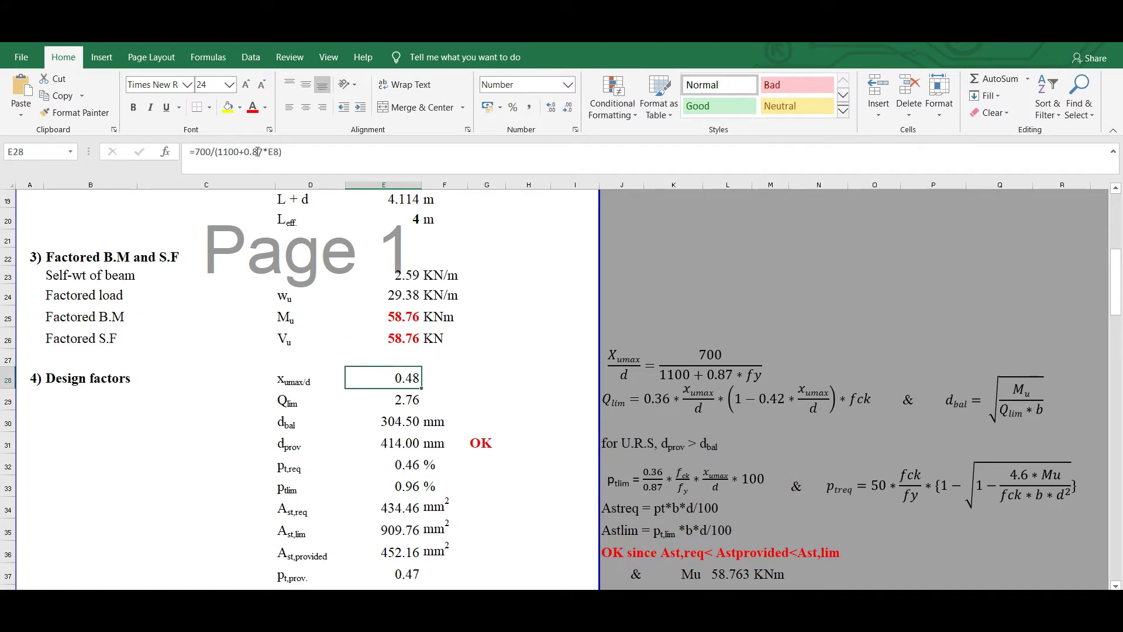
{"action": "left_click", "coordinate": [273, 151]}
{"action": "scroll", "coordinate": [373, 306], "scroll_direction": "up", "scroll_amount": 4}
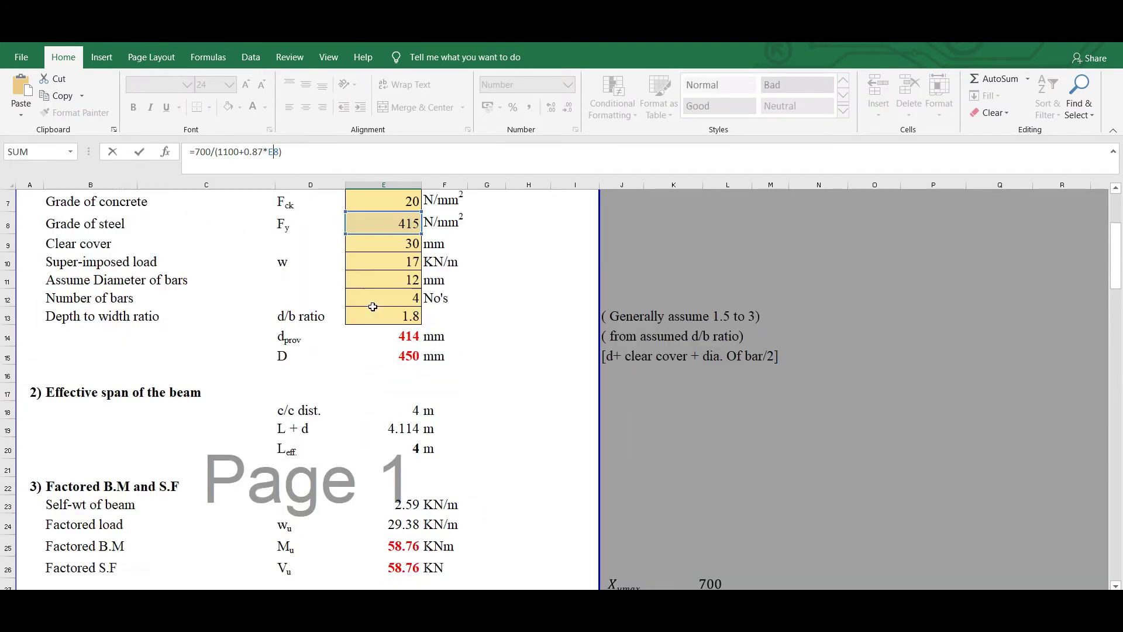
{"action": "scroll", "coordinate": [373, 306], "scroll_direction": "up", "scroll_amount": 2}
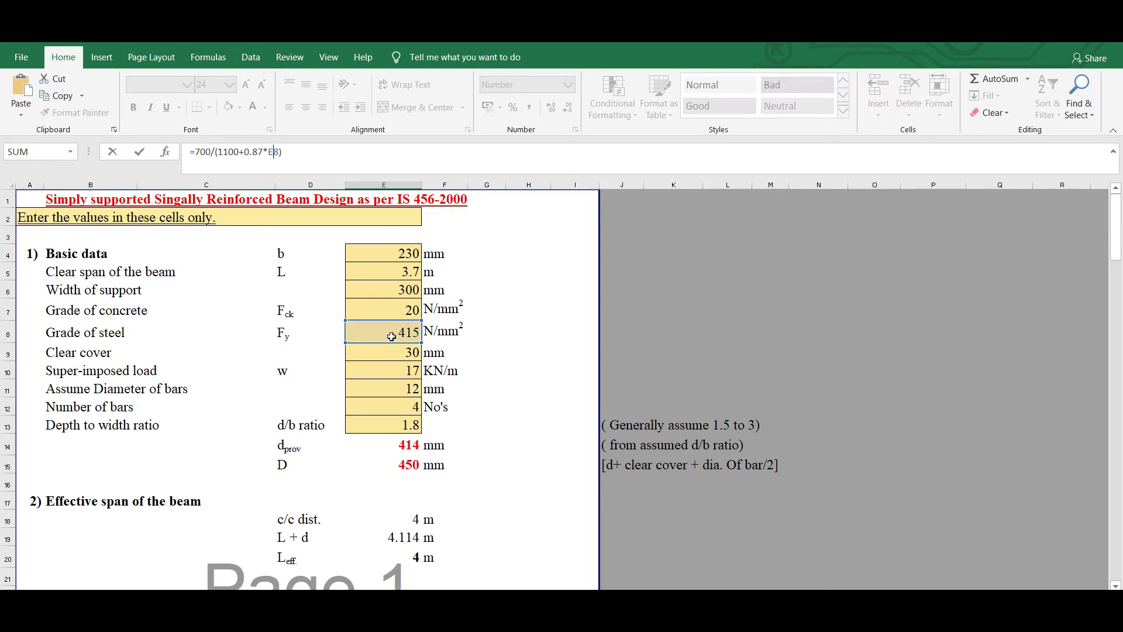
{"action": "key", "text": "Return"}
{"action": "scroll", "coordinate": [457, 374], "scroll_direction": "down", "scroll_amount": 2}
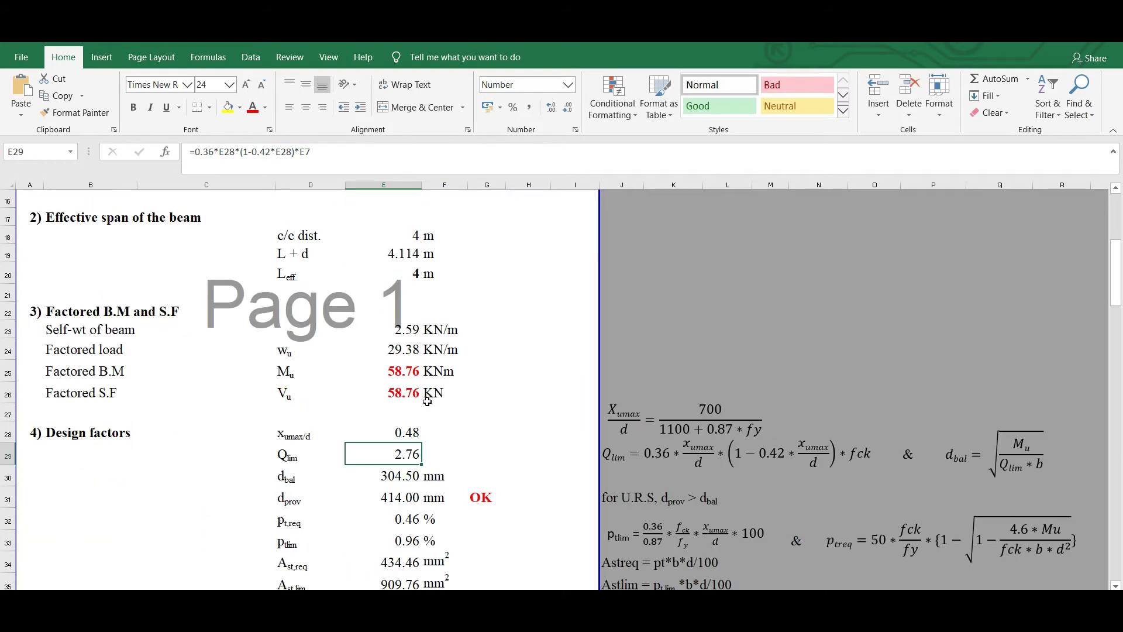
Examine the xumax/d, Qlim and balanced depth formulas under the design factors, tracing the cells the balanced depth references
{"action": "left_click", "coordinate": [390, 433]}
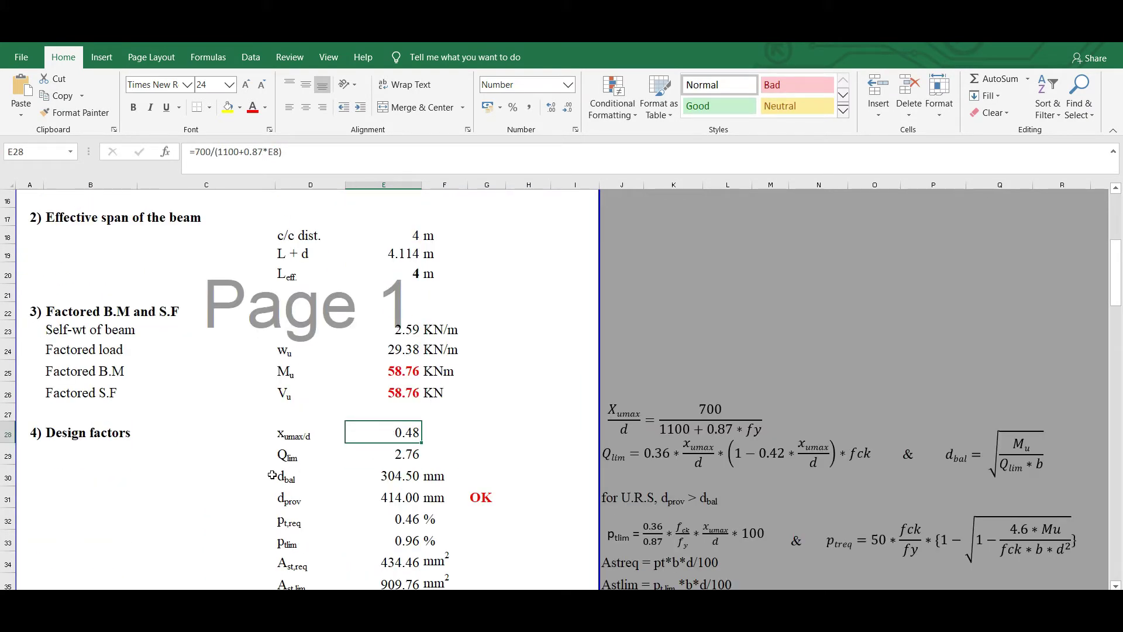
{"action": "left_click", "coordinate": [409, 454]}
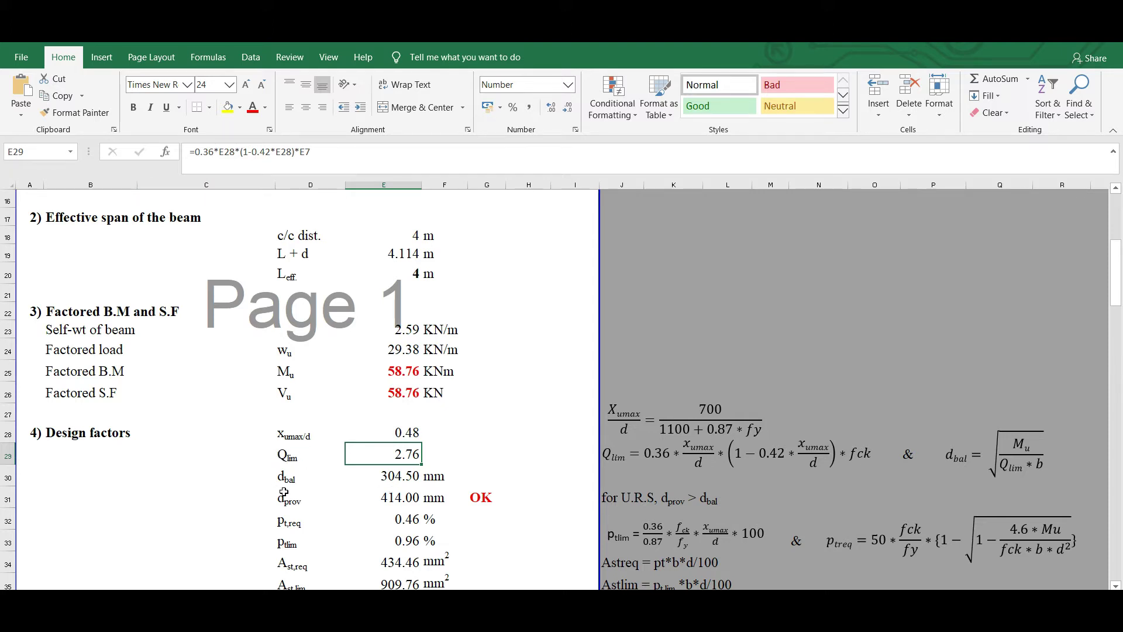
{"action": "left_click", "coordinate": [390, 476]}
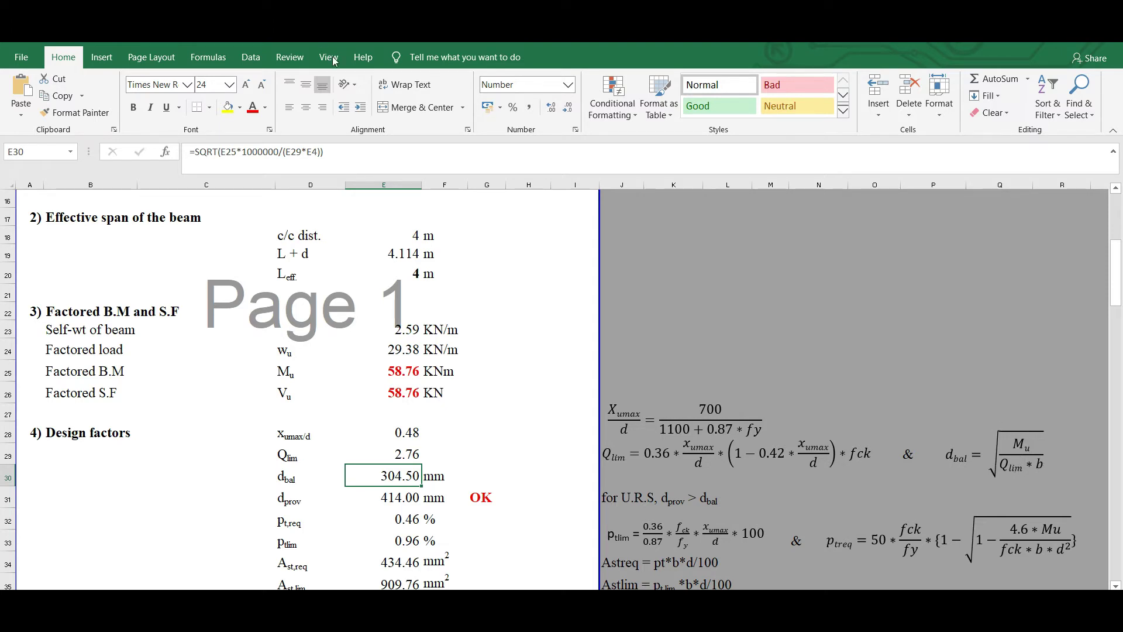
{"action": "left_click", "coordinate": [238, 151]}
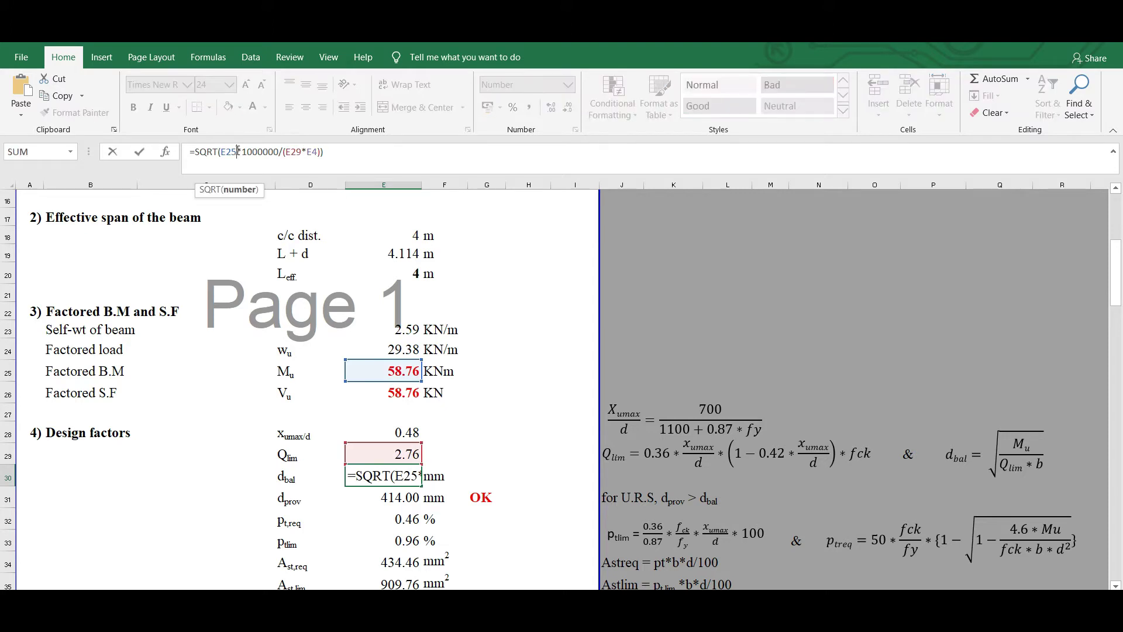
{"action": "key", "text": "Return"}
{"action": "left_click", "coordinate": [398, 476]}
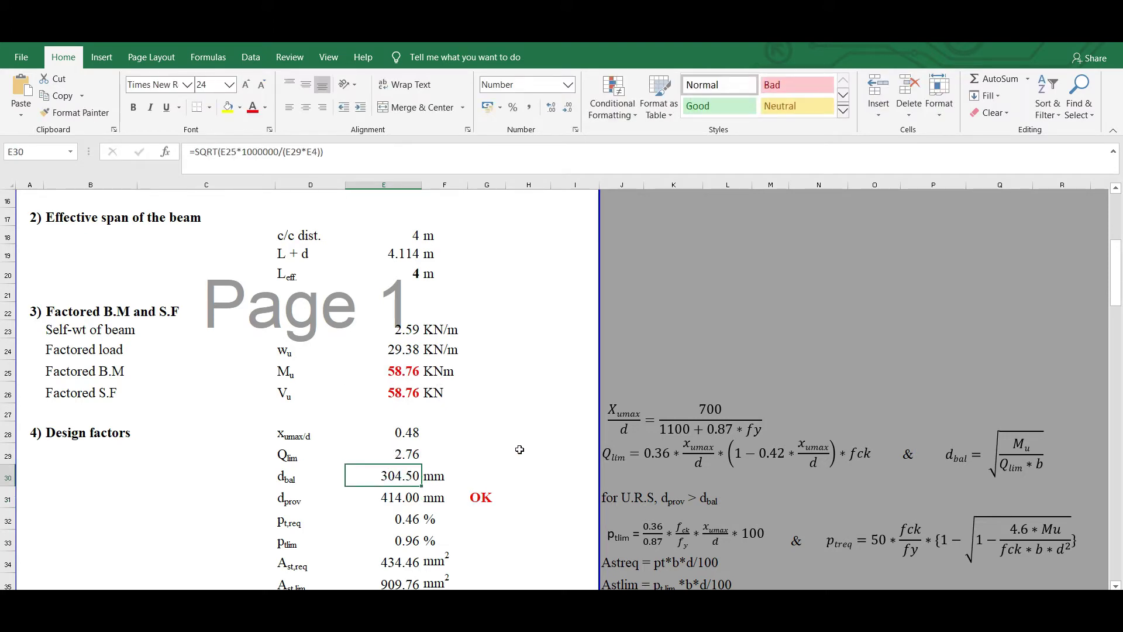
Compare the provided effective depth formula in the basic data with the dprov cell under the design factors that references it
{"action": "scroll", "coordinate": [382, 461], "scroll_direction": "down", "scroll_amount": 1}
{"action": "scroll", "coordinate": [384, 460], "scroll_direction": "up", "scroll_amount": 1}
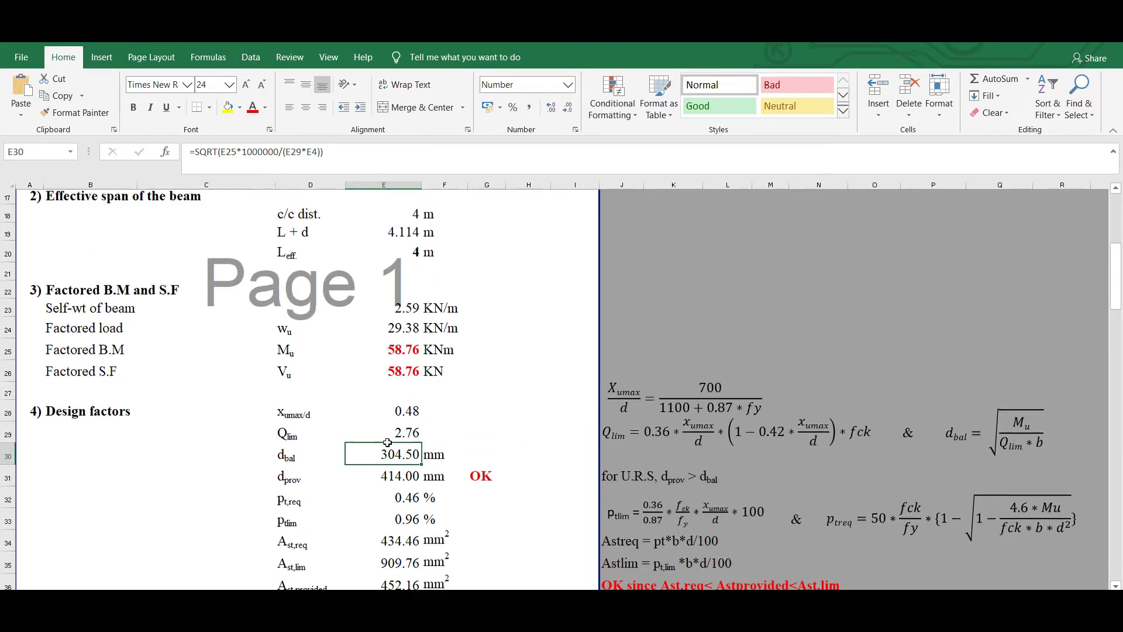
{"action": "scroll", "coordinate": [388, 457], "scroll_direction": "down", "scroll_amount": 1}
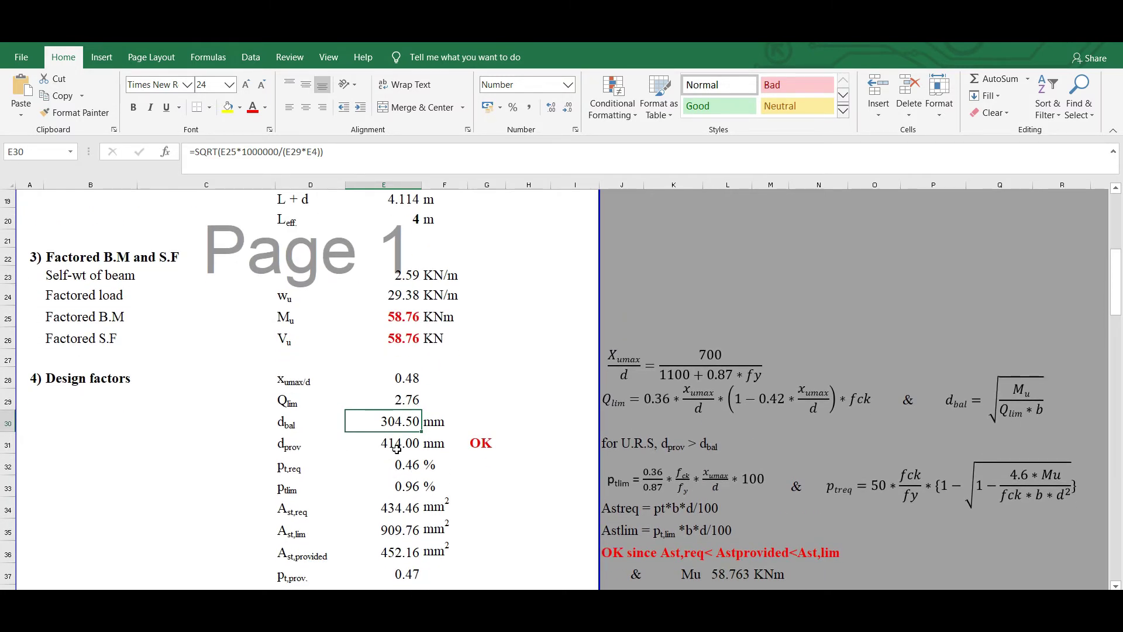
{"action": "scroll", "coordinate": [398, 449], "scroll_direction": "up", "scroll_amount": 4}
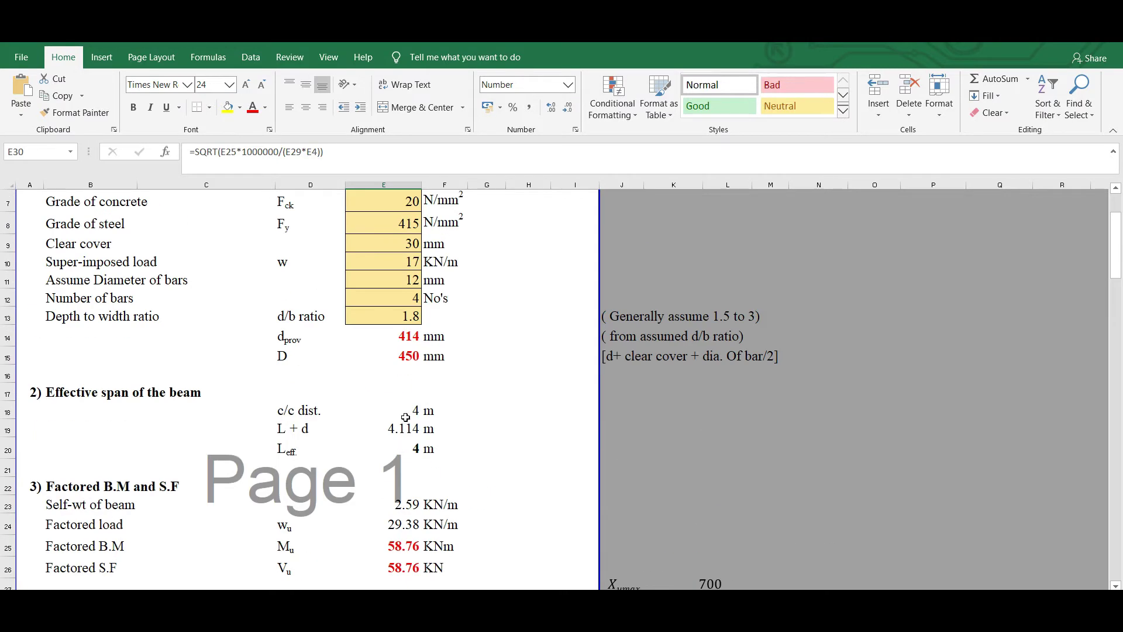
{"action": "left_click", "coordinate": [391, 338]}
{"action": "scroll", "coordinate": [386, 345], "scroll_direction": "down", "scroll_amount": 6}
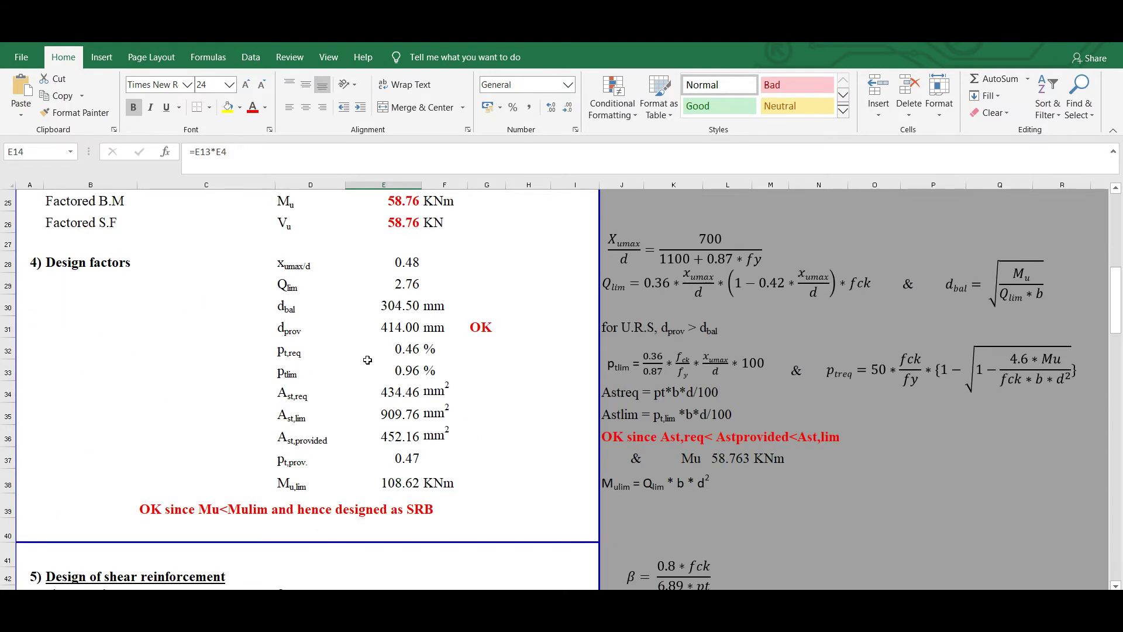
{"action": "left_click", "coordinate": [401, 331]}
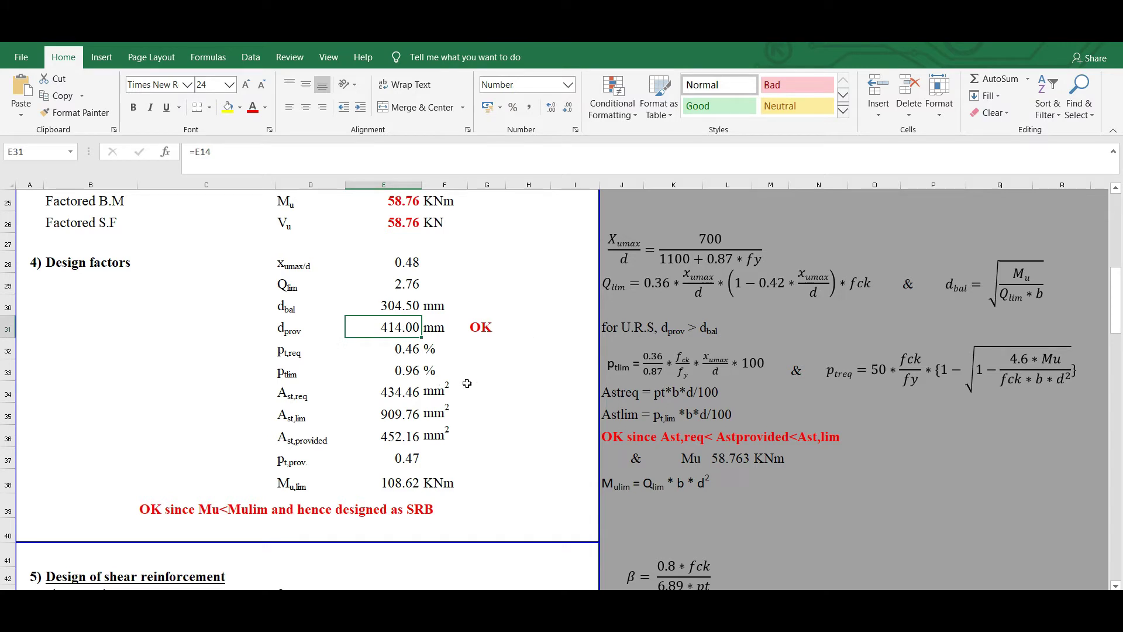
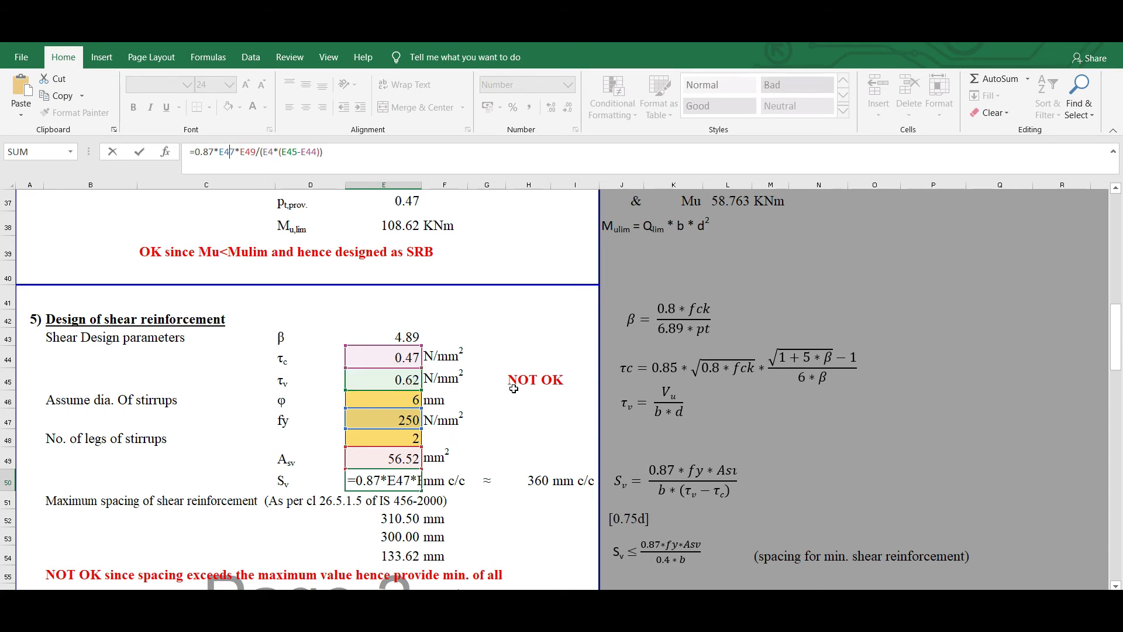
Close the stirrup spacing Sv formula and examine the three maximum shear reinforcement spacing limits as per cl 26.5.1.5
{"action": "key", "text": "Return"}
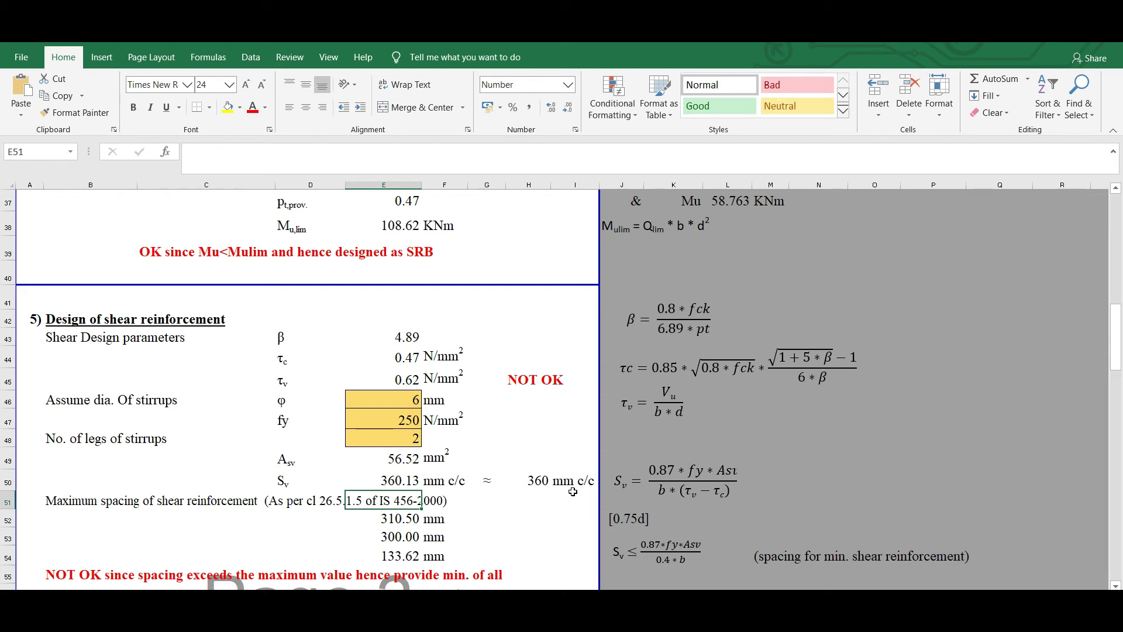
{"action": "scroll", "coordinate": [535, 484], "scroll_direction": "down", "scroll_amount": 2}
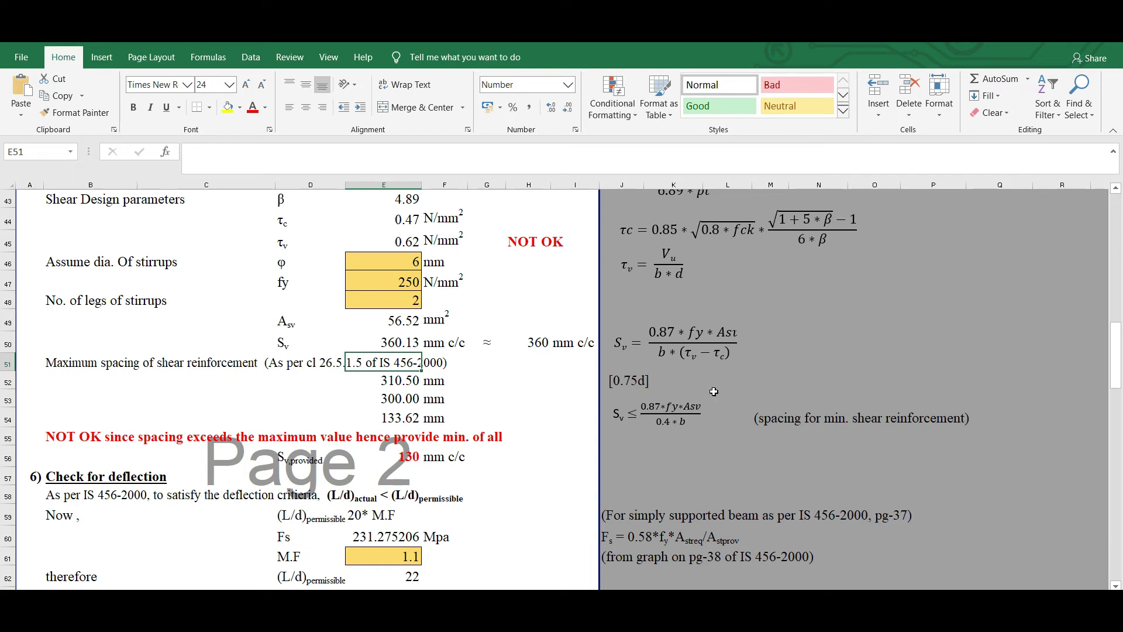
{"action": "left_click", "coordinate": [396, 380]}
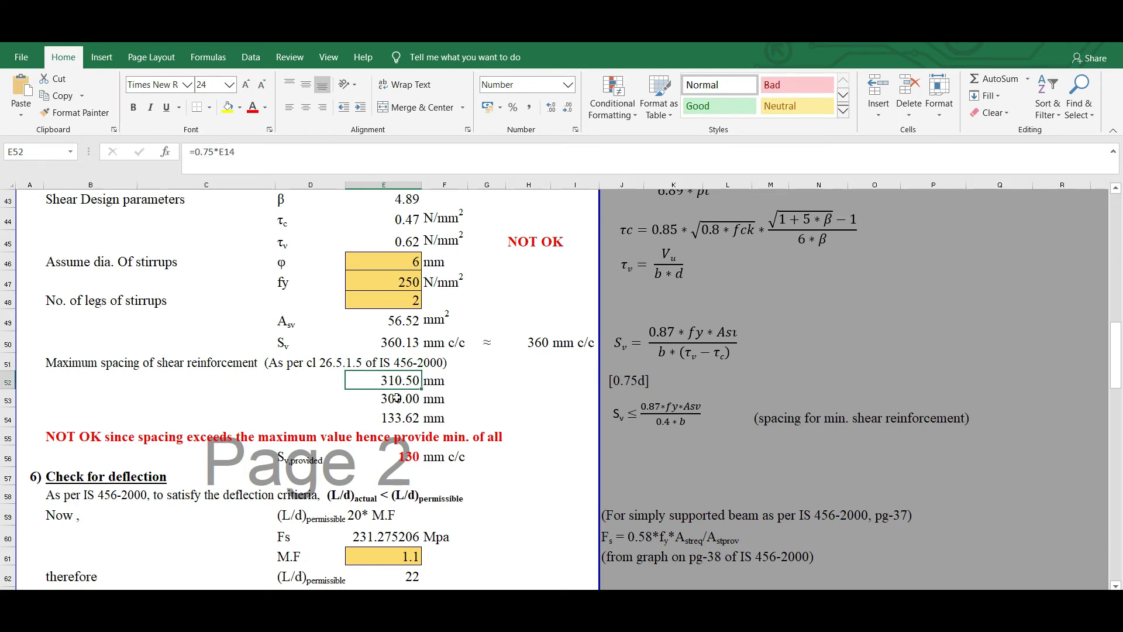
{"action": "left_click", "coordinate": [395, 402]}
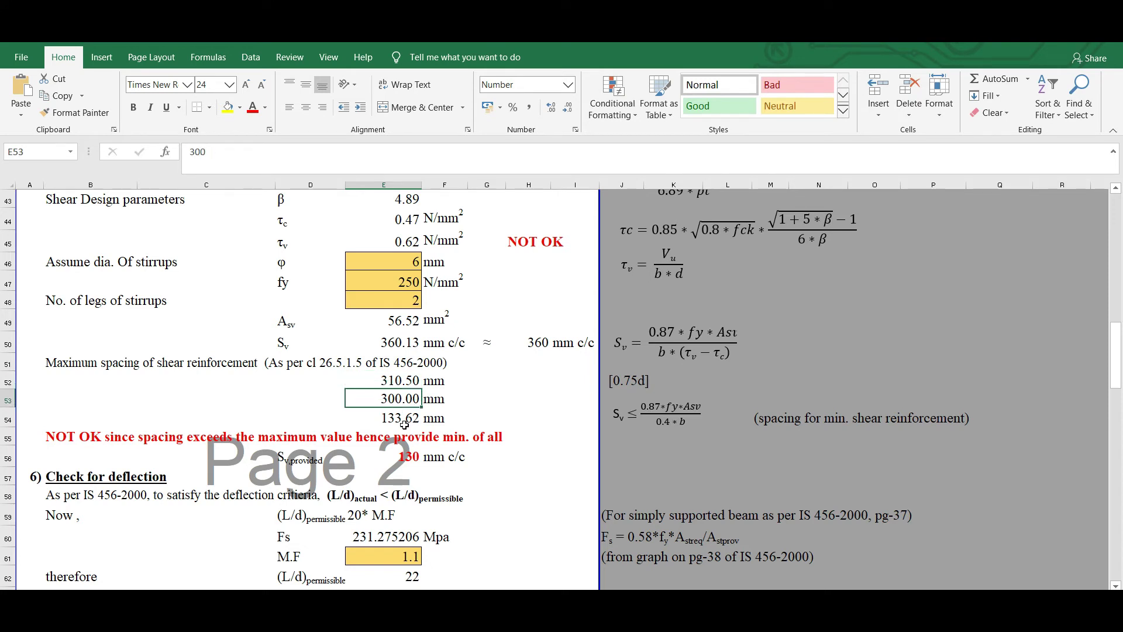
{"action": "left_click", "coordinate": [393, 419]}
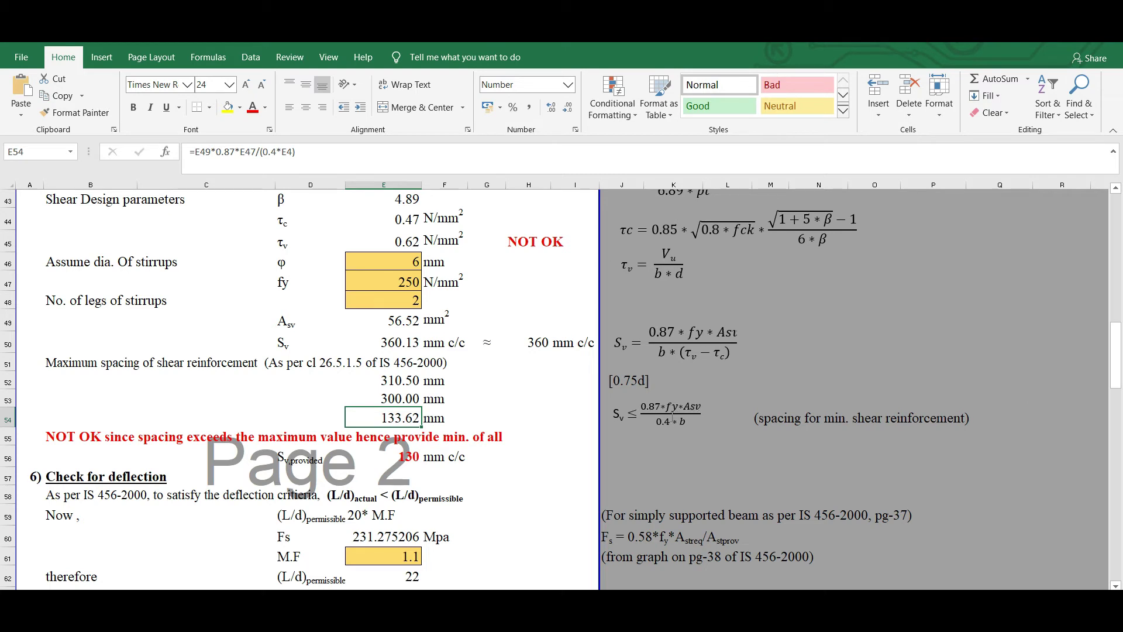
{"action": "left_click", "coordinate": [211, 152]}
{"action": "key", "text": "Return"}
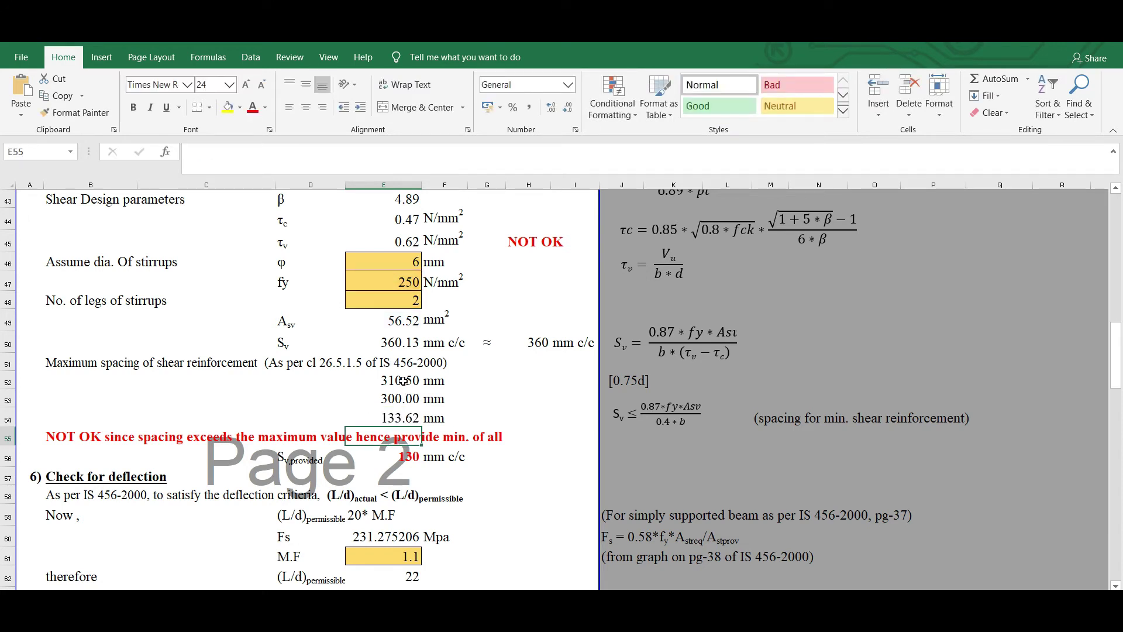
Examine the FLOOR formula rounding Sv and the FLOOR/MIN formula for the provided stirrup spacing, tracing the latter's referenced cells
{"action": "left_click", "coordinate": [536, 342]}
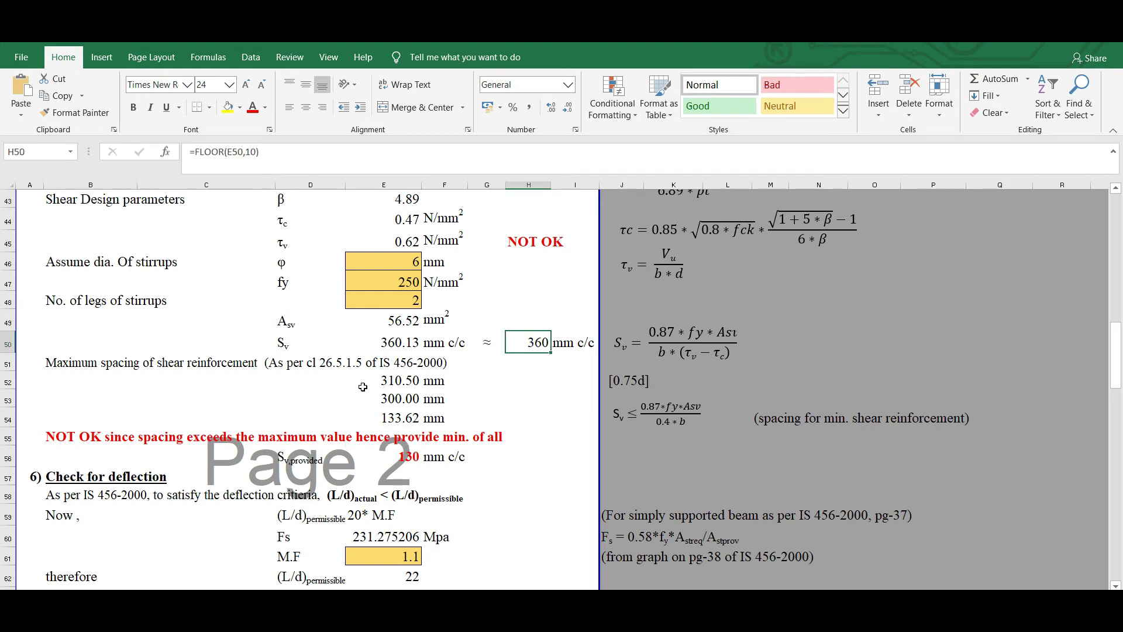
{"action": "scroll", "coordinate": [304, 386], "scroll_direction": "down", "scroll_amount": 1}
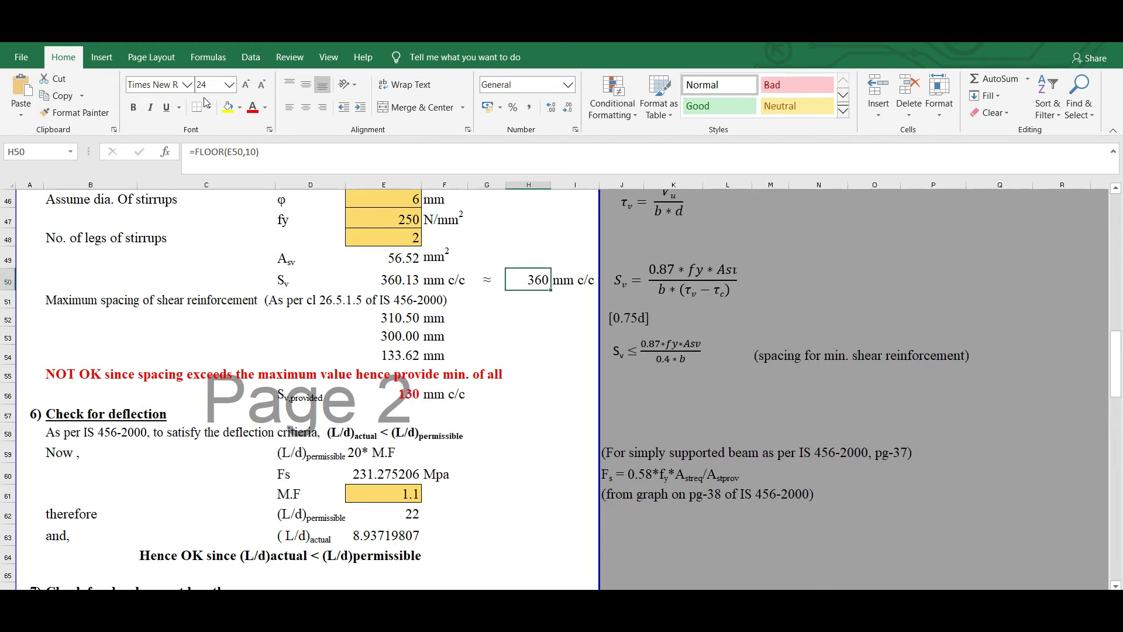
{"action": "left_click", "coordinate": [404, 394]}
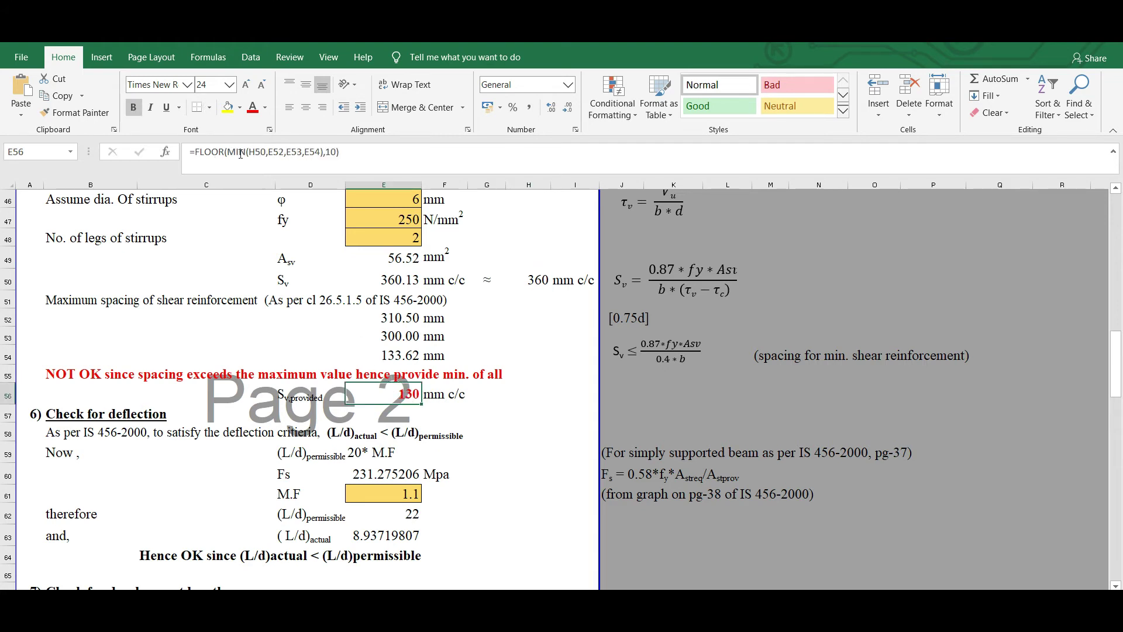
{"action": "left_click", "coordinate": [327, 146]}
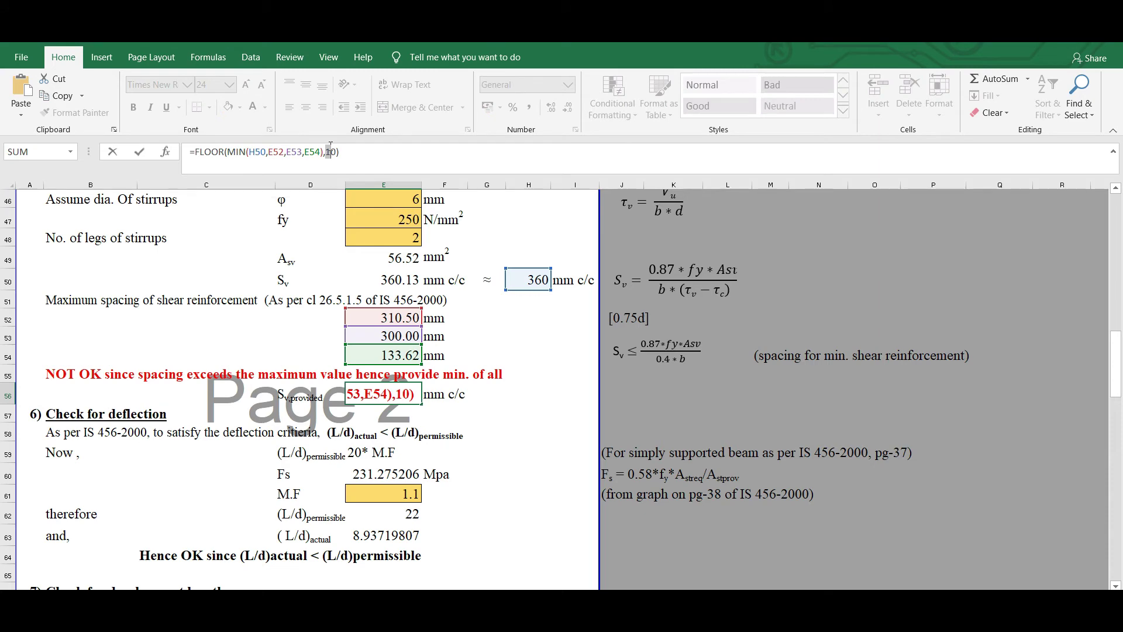
{"action": "key", "text": "Return"}
Examine the Fs formula in the deflection check and trace its references to the required and provided steel areas
{"action": "scroll", "coordinate": [166, 401], "scroll_direction": "down", "scroll_amount": 2}
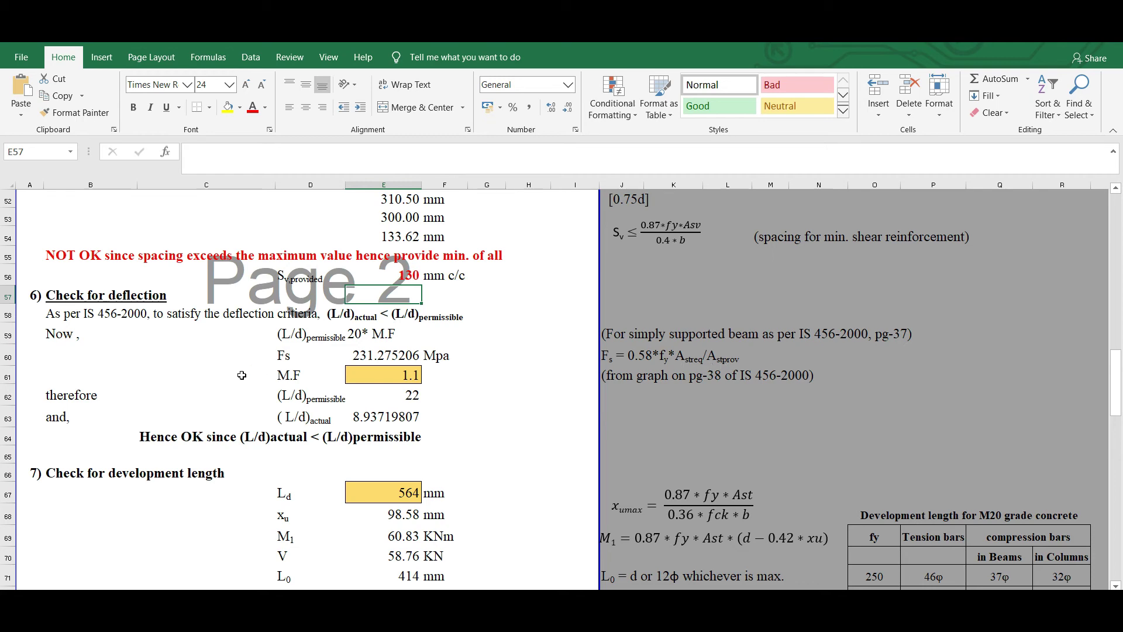
{"action": "left_click", "coordinate": [383, 358]}
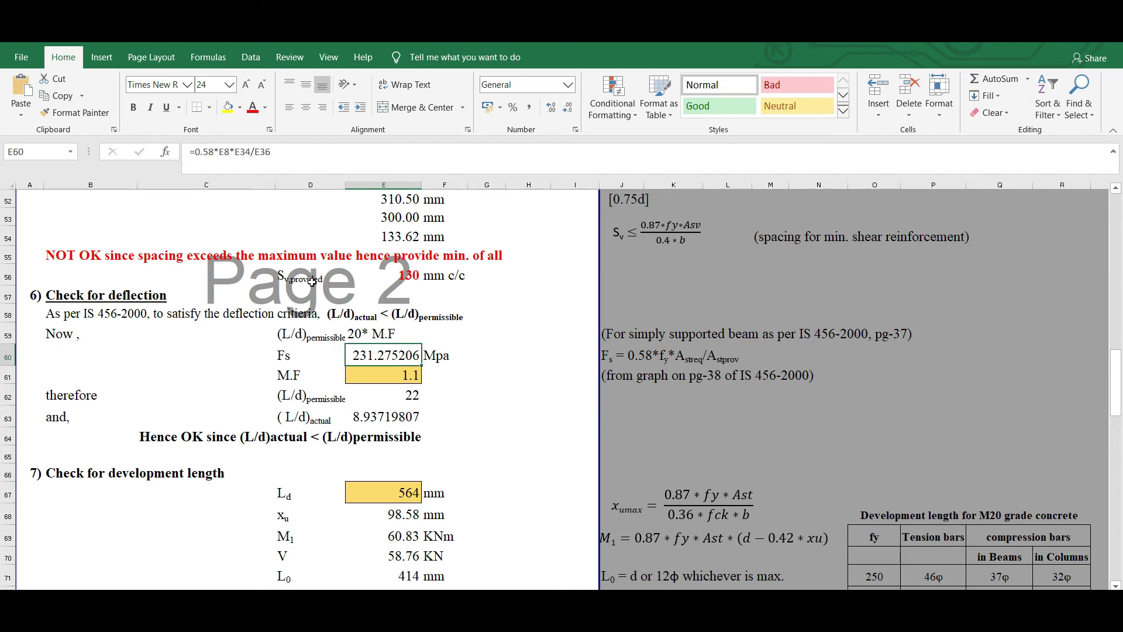
{"action": "left_click", "coordinate": [231, 153]}
{"action": "scroll", "coordinate": [440, 383], "scroll_direction": "up", "scroll_amount": 10}
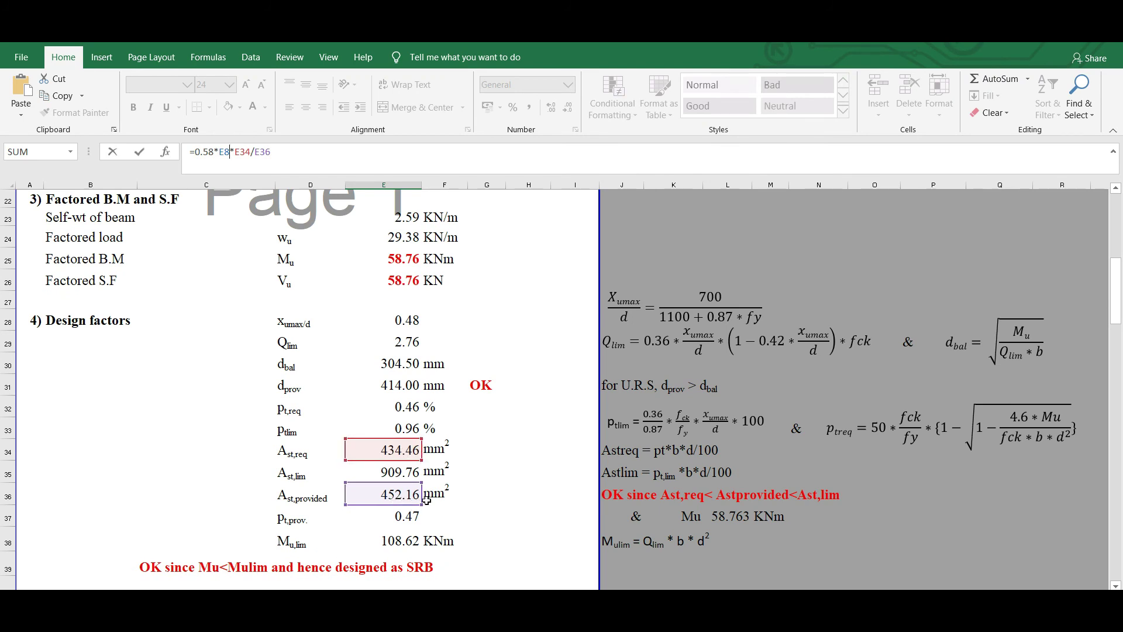
{"action": "key", "text": "Return"}
{"action": "scroll", "coordinate": [299, 436], "scroll_direction": "down", "scroll_amount": 2}
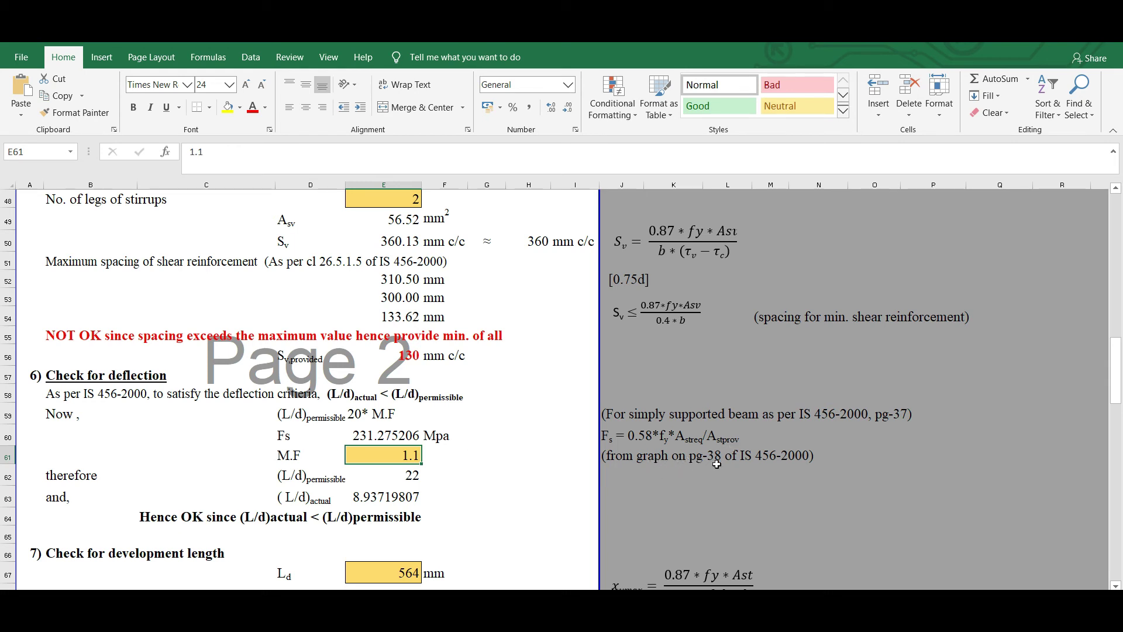
Examine the permissible L/d formula in the deflection check and trace its reference to the modification factor
{"action": "scroll", "coordinate": [581, 453], "scroll_direction": "down", "scroll_amount": 2}
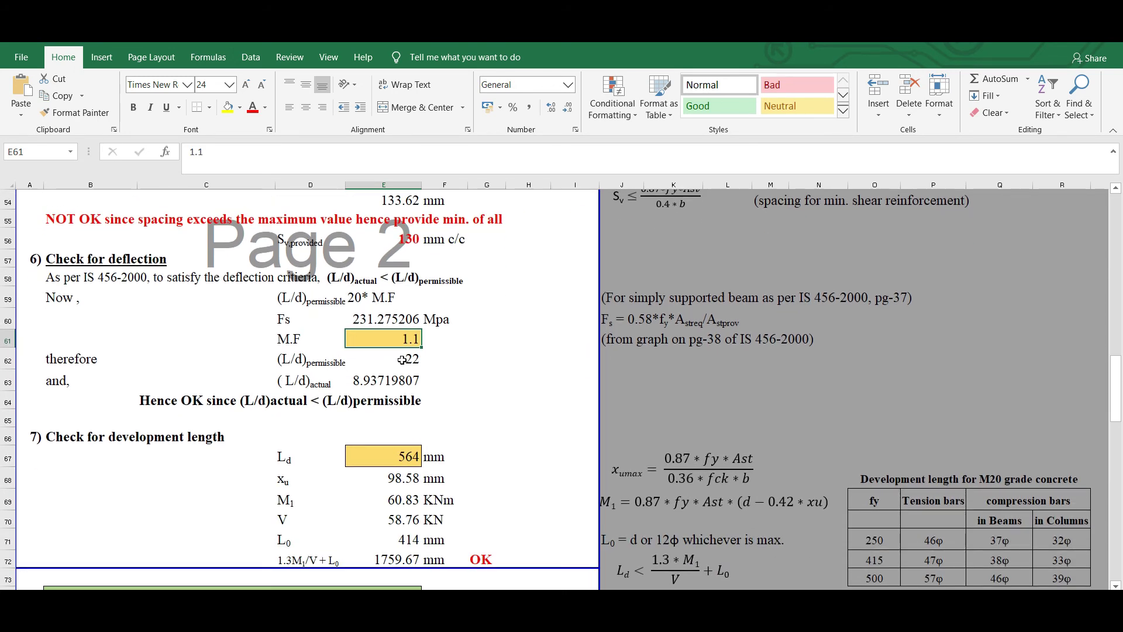
{"action": "left_click", "coordinate": [402, 361]}
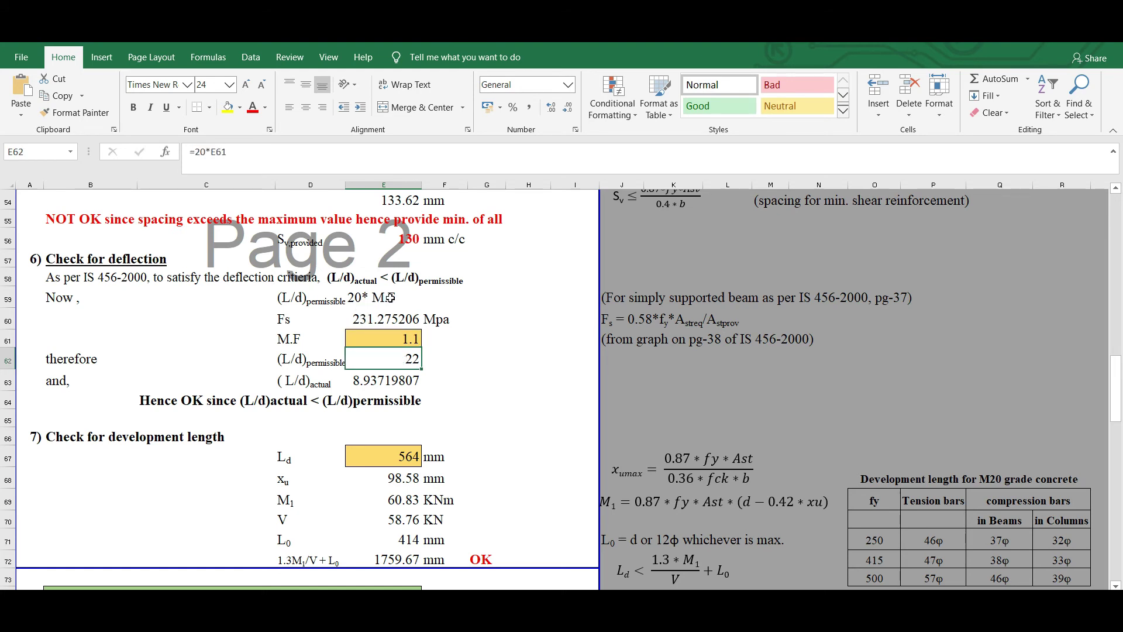
{"action": "left_click", "coordinate": [236, 153]}
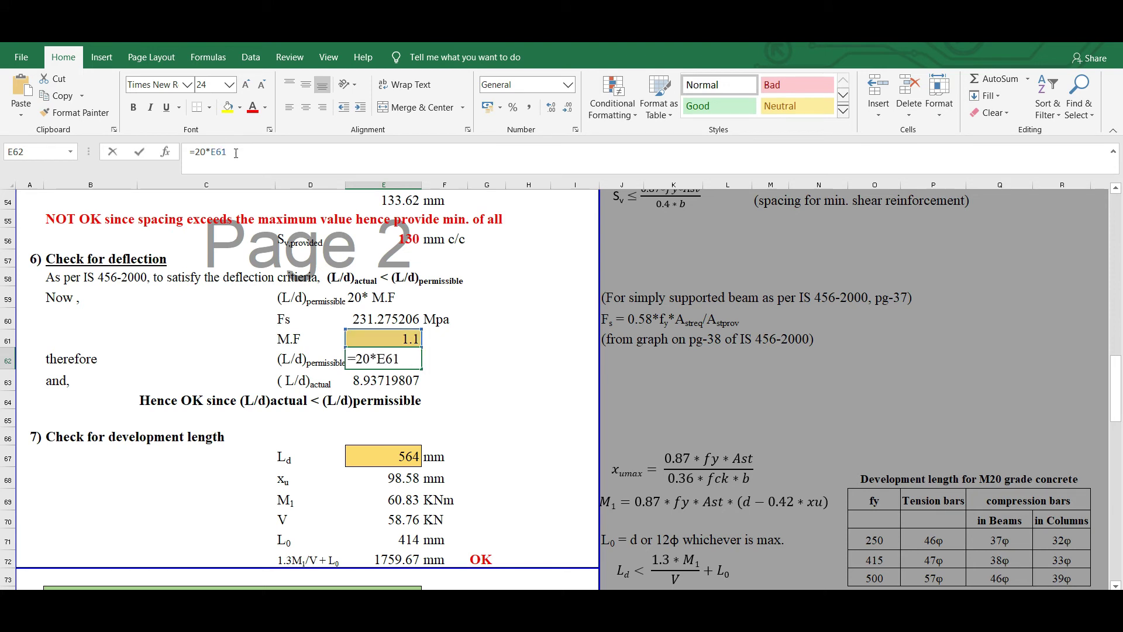
{"action": "key", "text": "Return"}
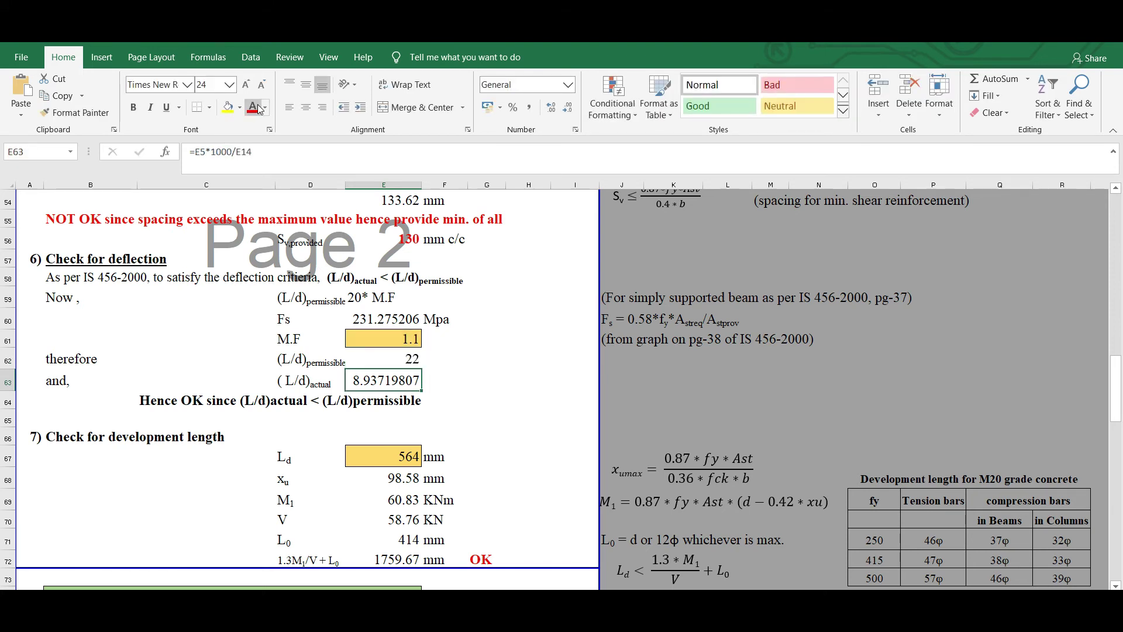
{"action": "left_click", "coordinate": [399, 357]}
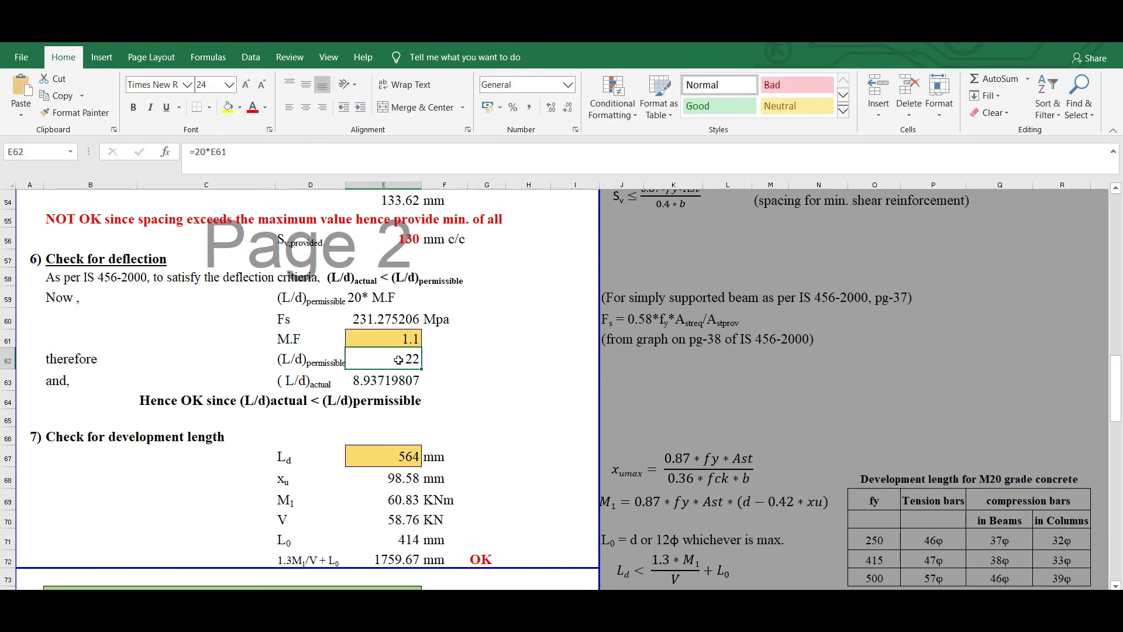
Examine the actual L/d formula and trace its references to the clear span and provided effective depth in the basic data
{"action": "left_click", "coordinate": [385, 385]}
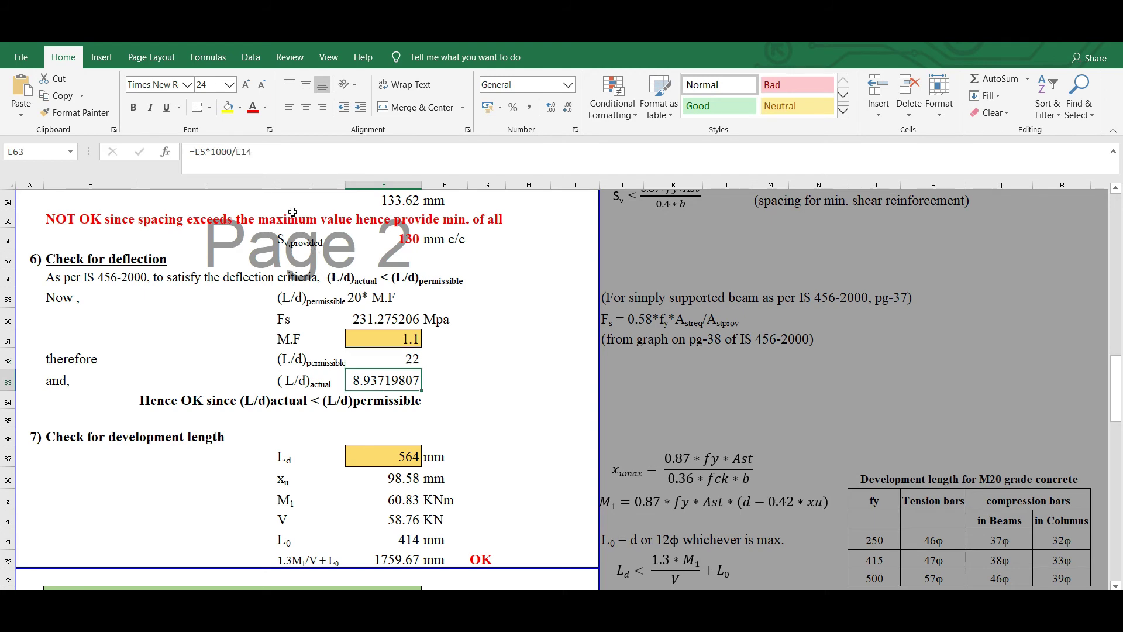
{"action": "left_click", "coordinate": [199, 153]}
{"action": "scroll", "coordinate": [430, 355], "scroll_direction": "up", "scroll_amount": 6}
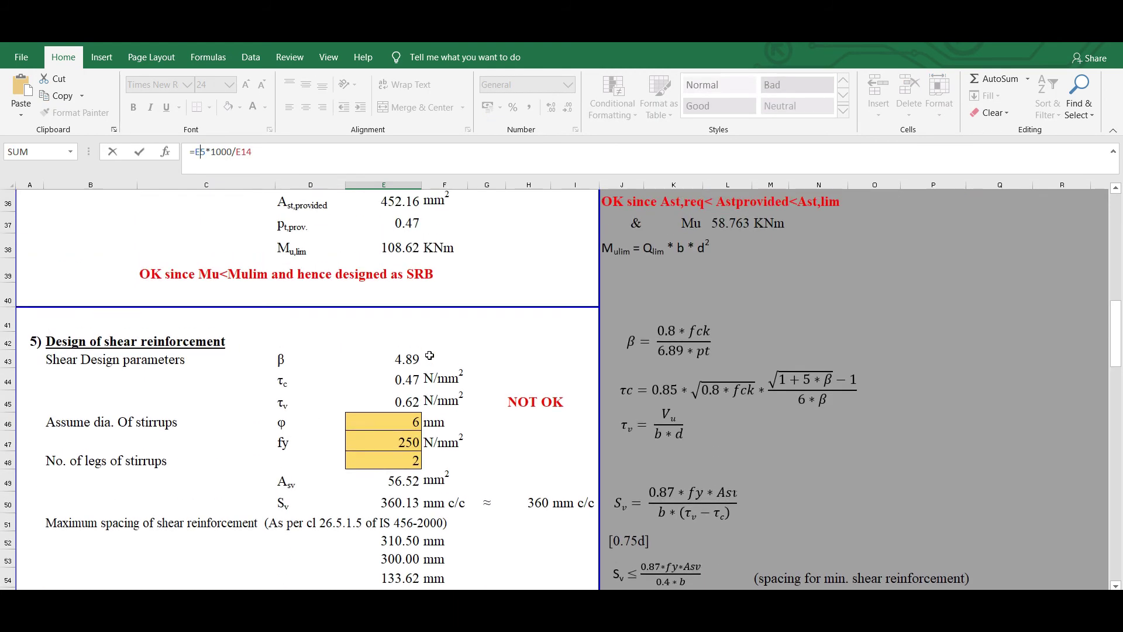
{"action": "scroll", "coordinate": [429, 356], "scroll_direction": "up", "scroll_amount": 12}
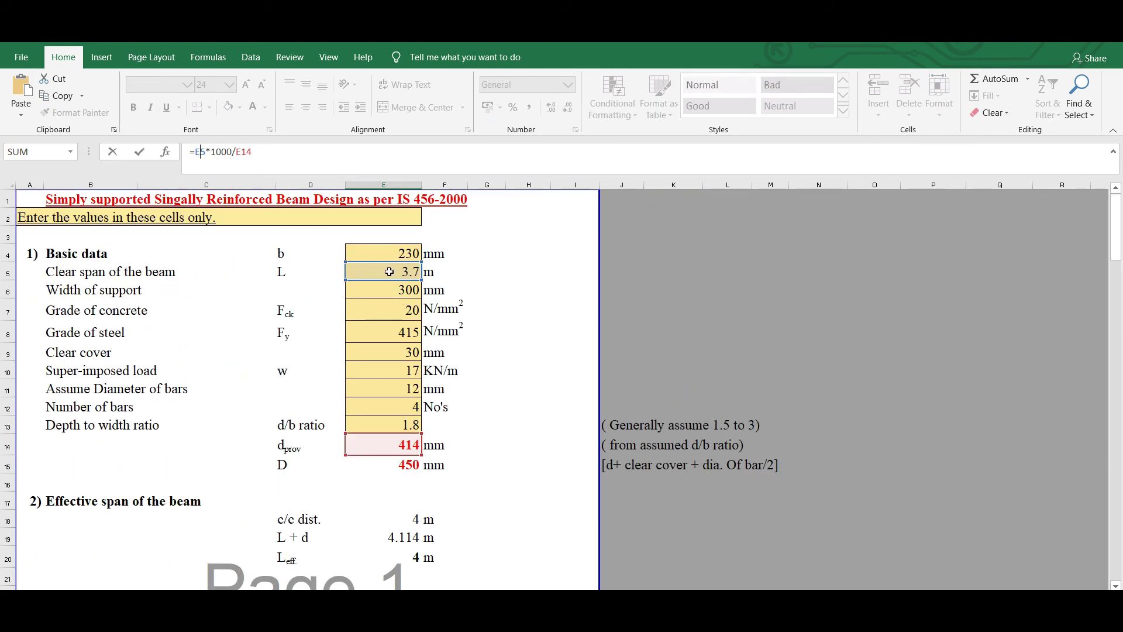
{"action": "scroll", "coordinate": [389, 272], "scroll_direction": "down", "scroll_amount": 1}
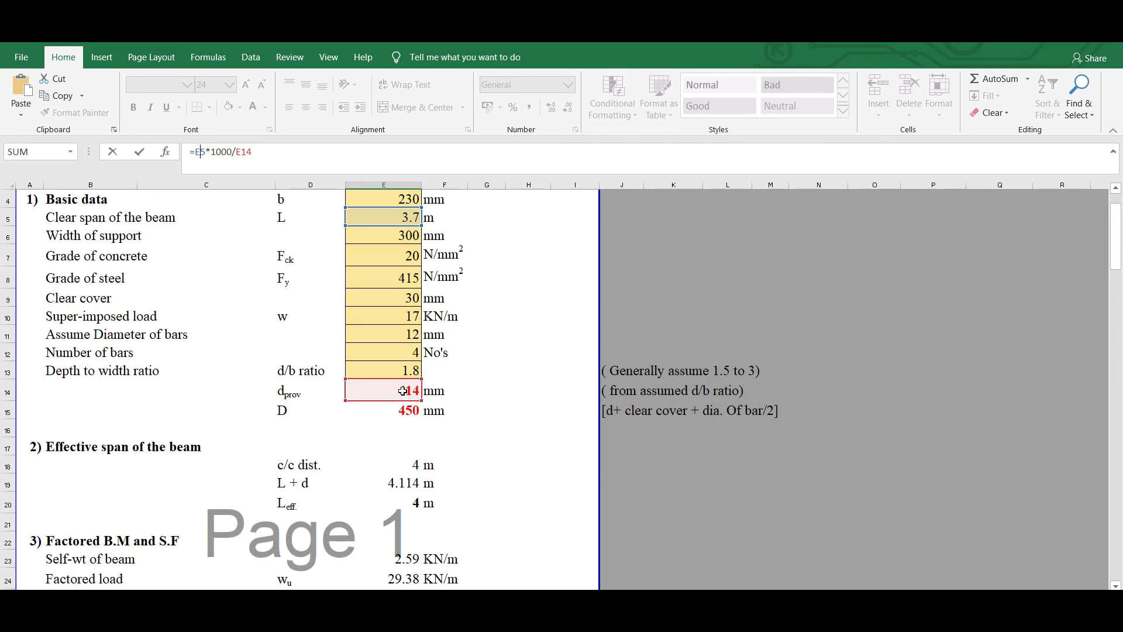
{"action": "key", "text": "Return"}
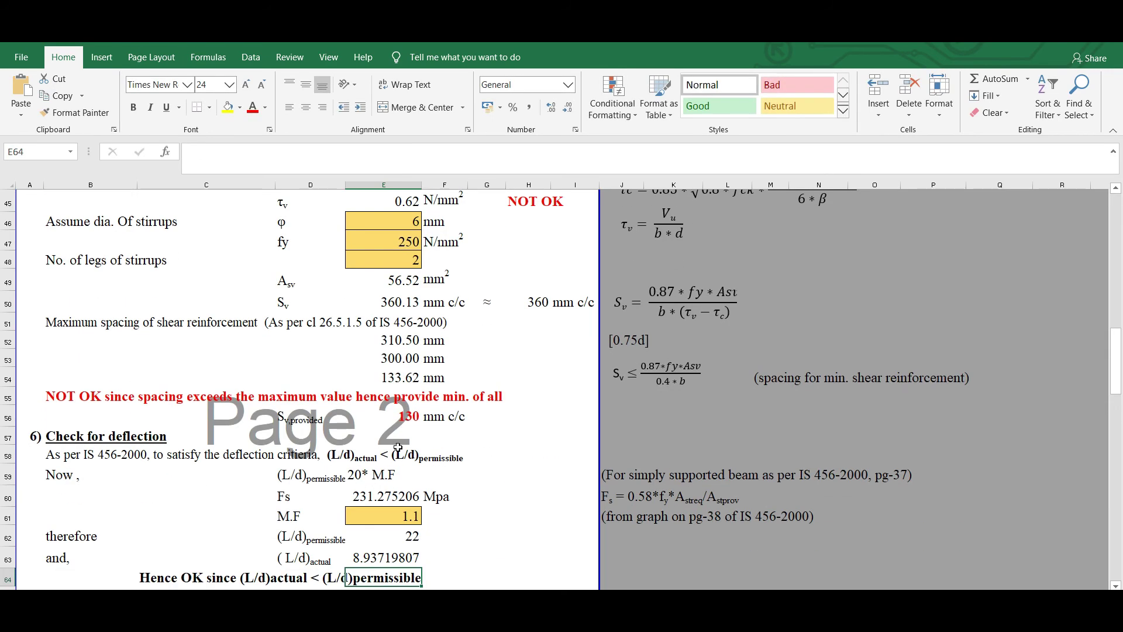
Examine the Ld formula in the development length check against the tension-bar entry for fy 415 in the M20 development length table
{"action": "scroll", "coordinate": [398, 448], "scroll_direction": "down", "scroll_amount": 1}
{"action": "left_click", "coordinate": [385, 501]}
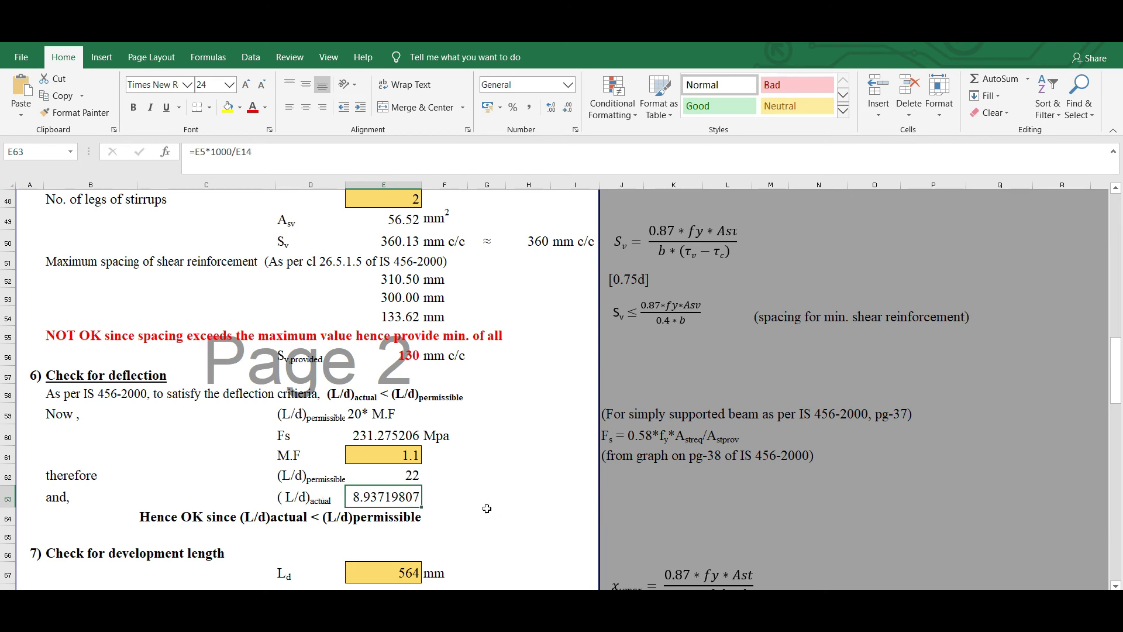
{"action": "scroll", "coordinate": [317, 481], "scroll_direction": "down", "scroll_amount": 2}
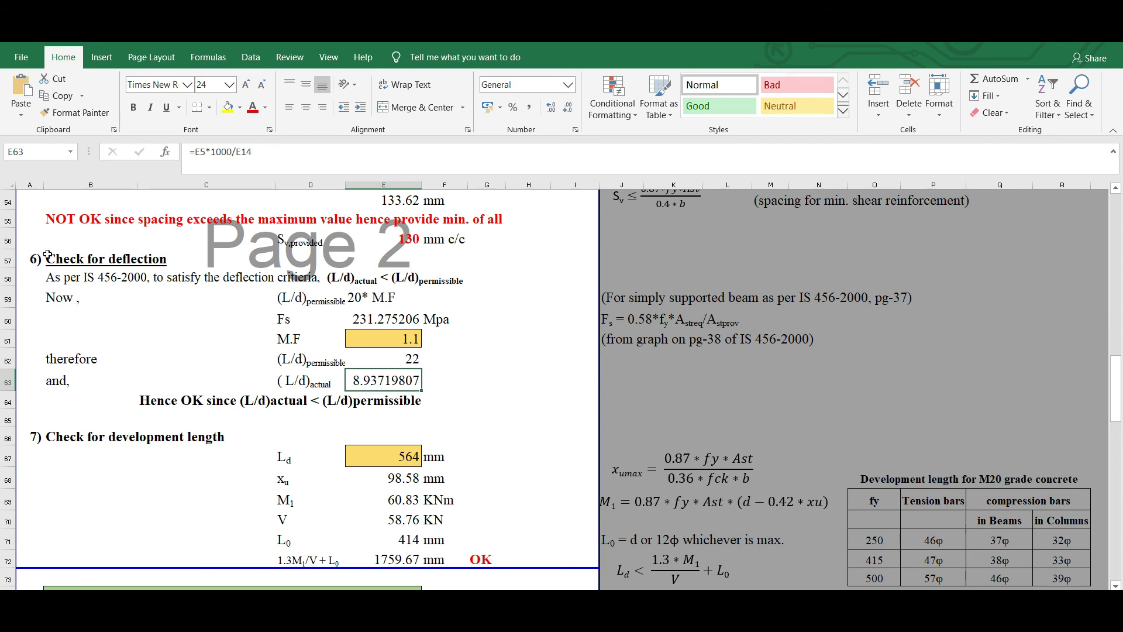
{"action": "scroll", "coordinate": [329, 356], "scroll_direction": "down", "scroll_amount": 2}
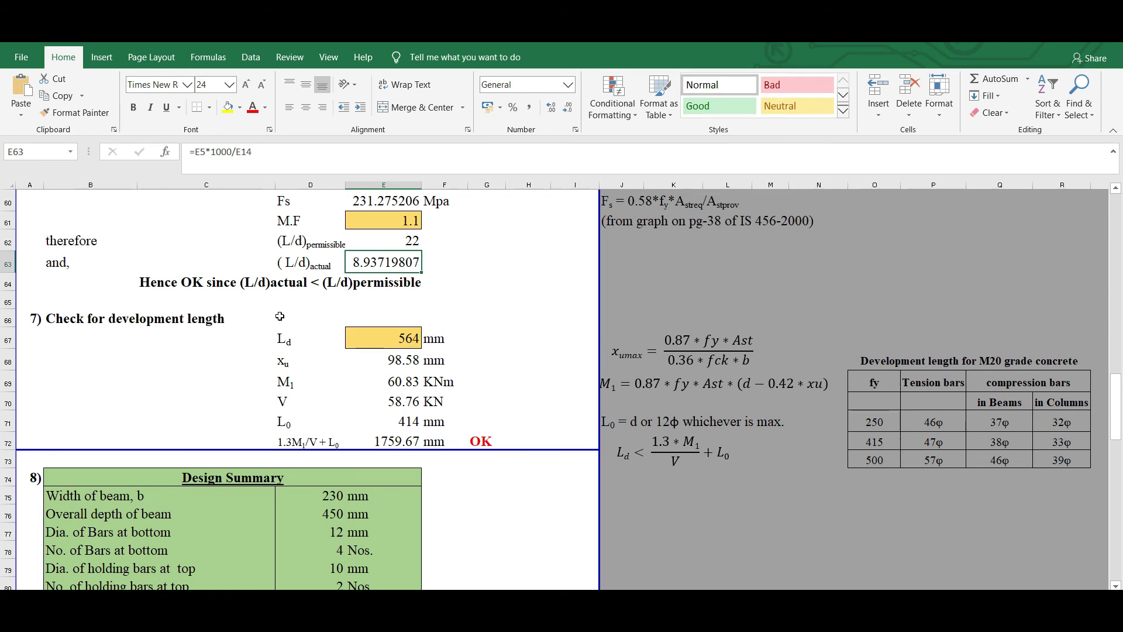
{"action": "left_click", "coordinate": [412, 344]}
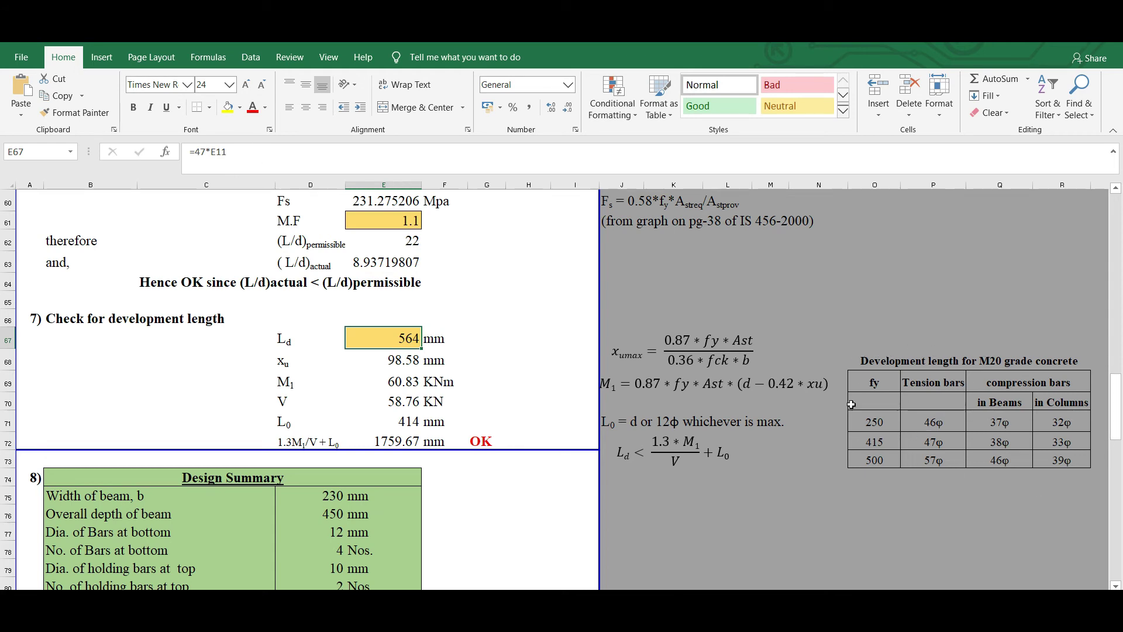
{"action": "left_click", "coordinate": [878, 443]}
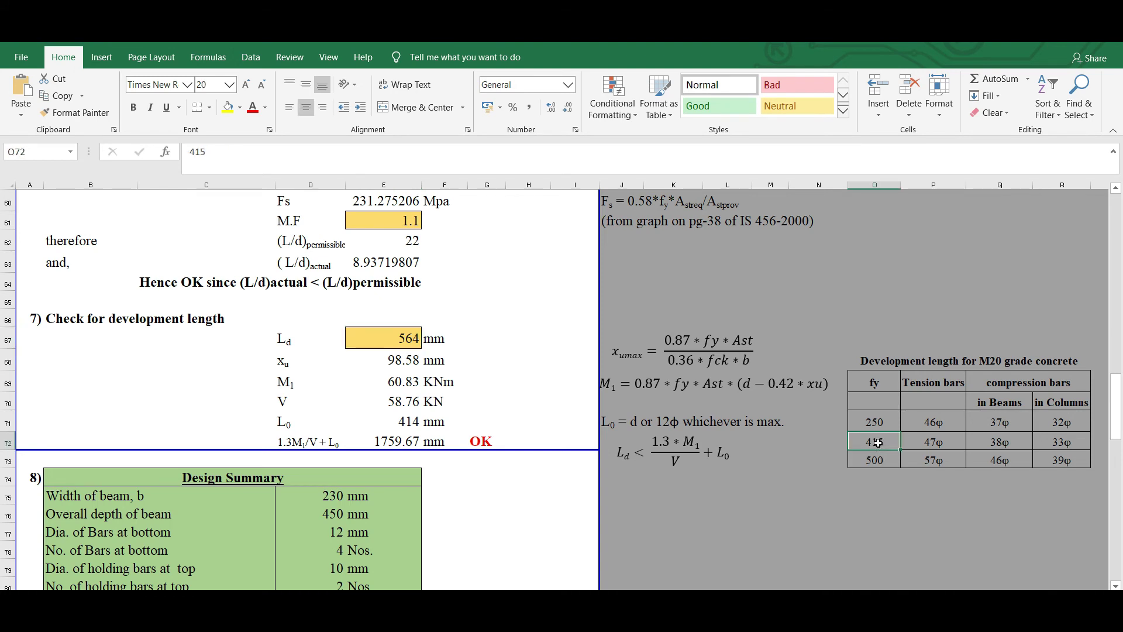
{"action": "left_click", "coordinate": [945, 444]}
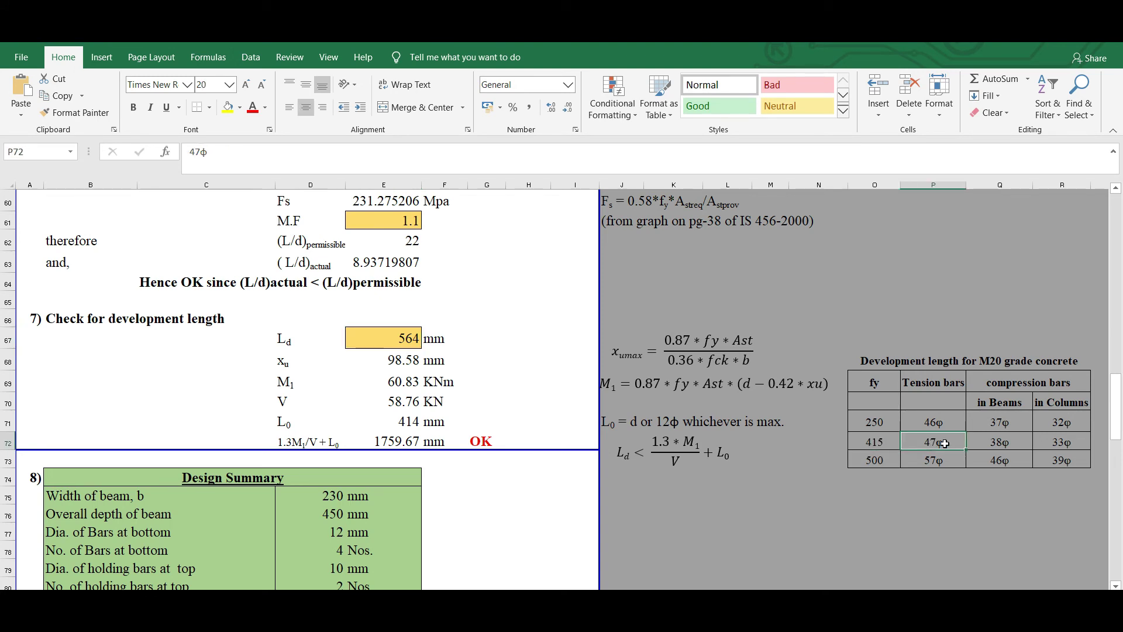
{"action": "left_click", "coordinate": [381, 339]}
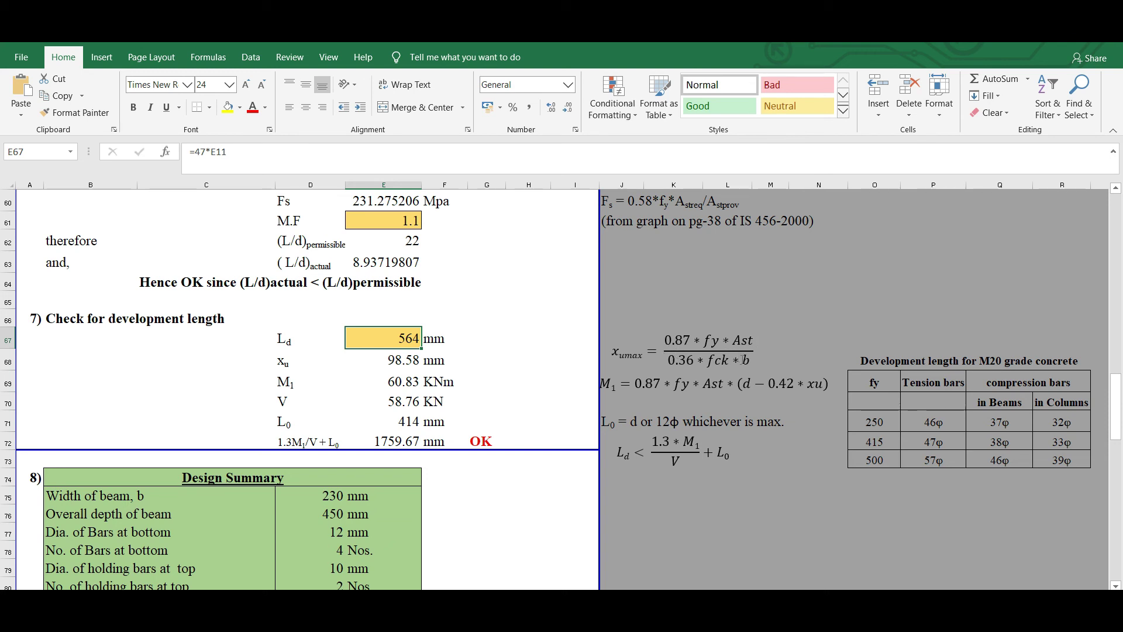
Examine the xu, M1 and V formulas in the development length check, tracing V to the factored shear force
{"action": "left_click", "coordinate": [382, 361]}
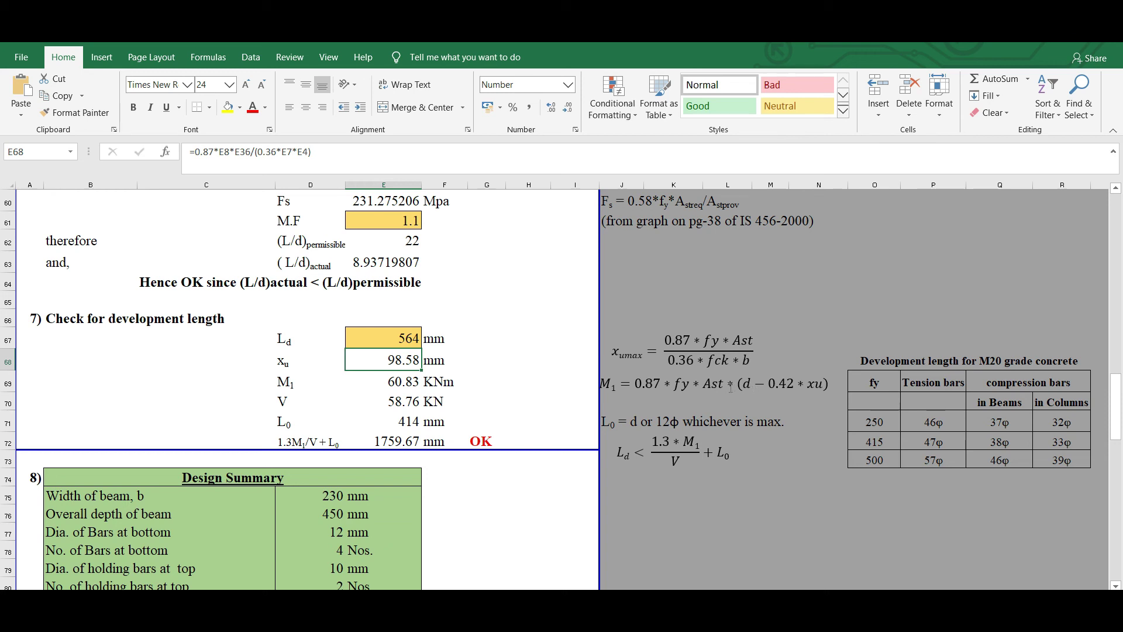
{"action": "left_click", "coordinate": [392, 382]}
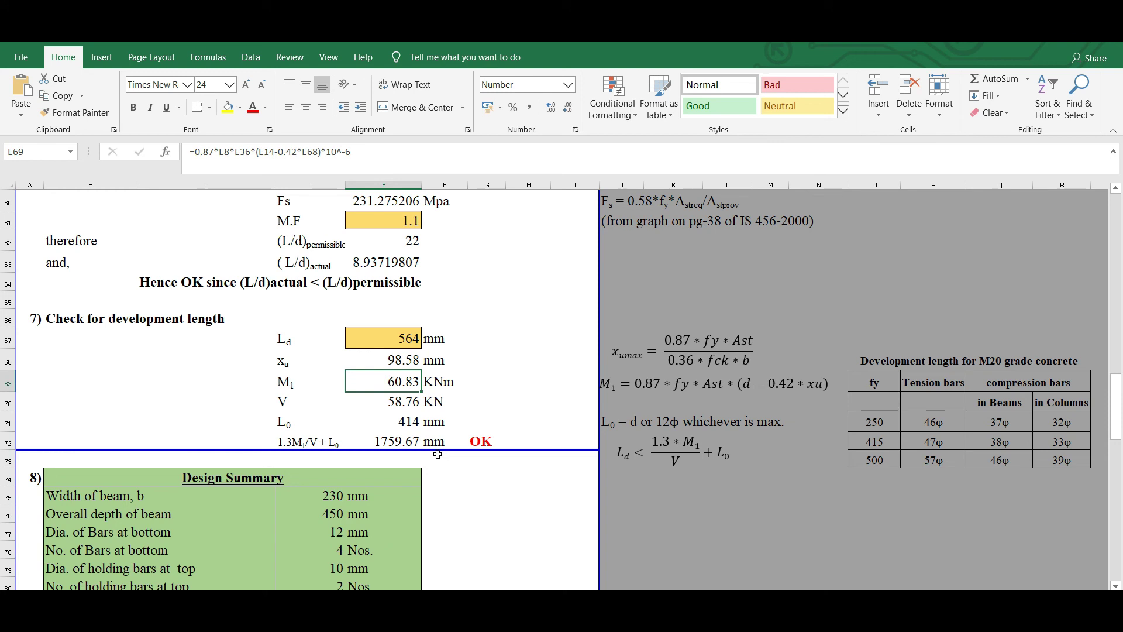
{"action": "left_click", "coordinate": [391, 403]}
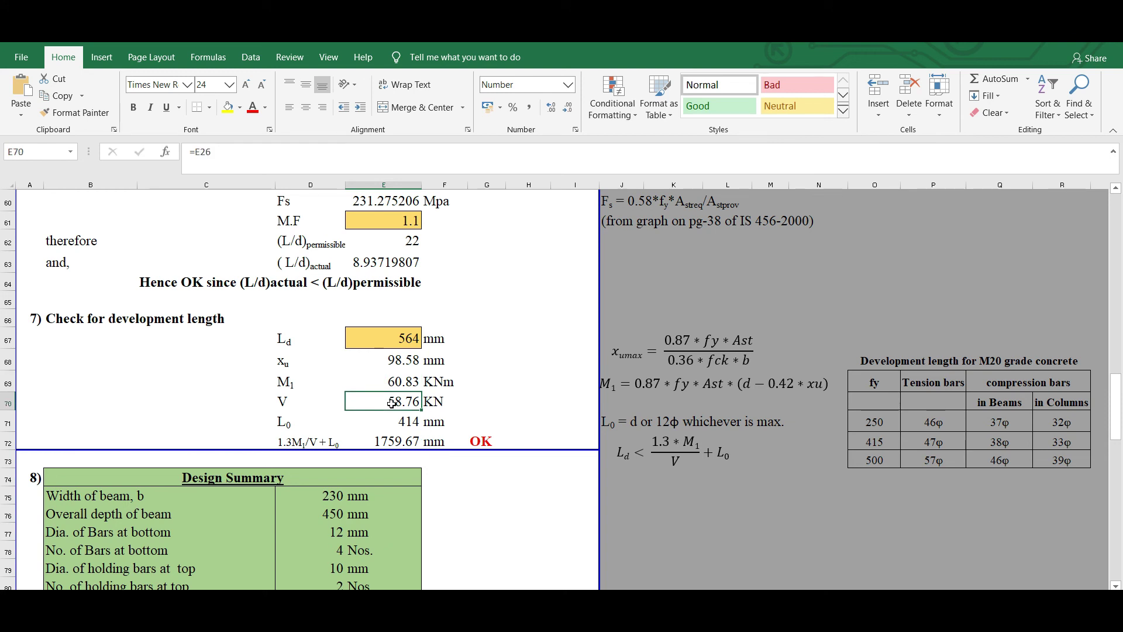
{"action": "left_click", "coordinate": [244, 153]}
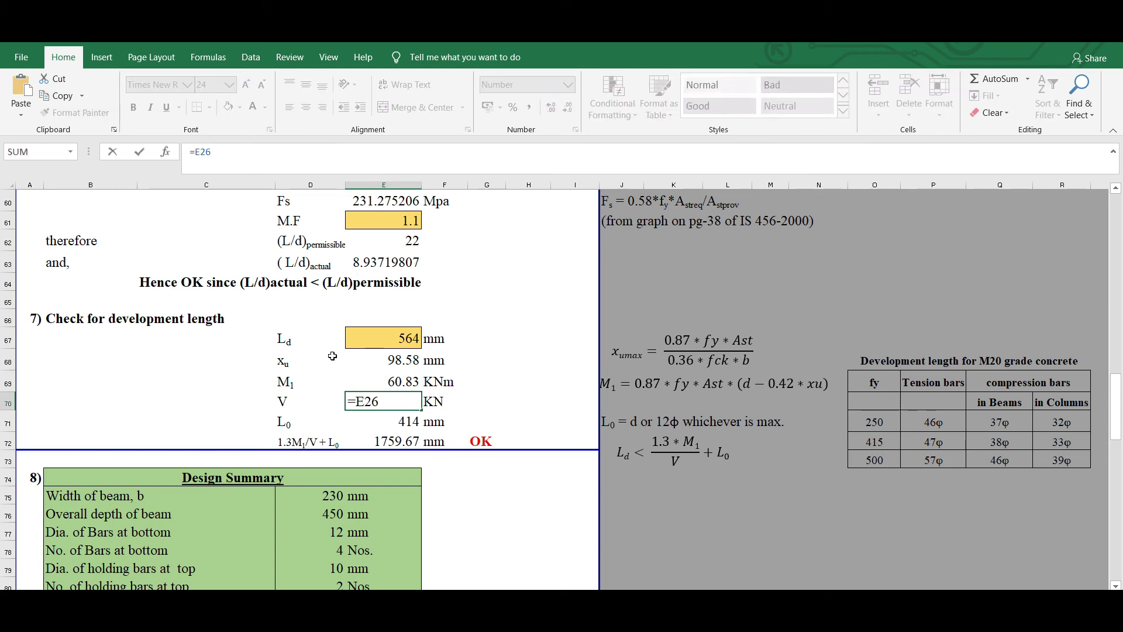
{"action": "scroll", "coordinate": [359, 339], "scroll_direction": "up", "scroll_amount": 7}
{"action": "scroll", "coordinate": [359, 340], "scroll_direction": "up", "scroll_amount": 8}
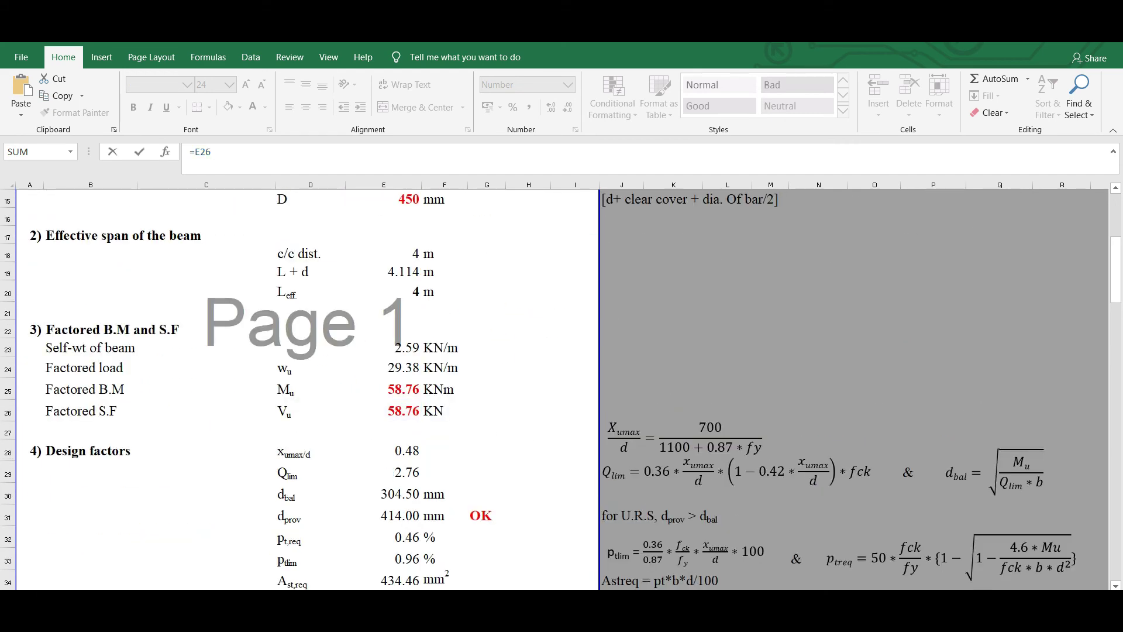
{"action": "scroll", "coordinate": [359, 340], "scroll_direction": "down", "scroll_amount": 15}
{"action": "scroll", "coordinate": [345, 279], "scroll_direction": "up", "scroll_amount": 4}
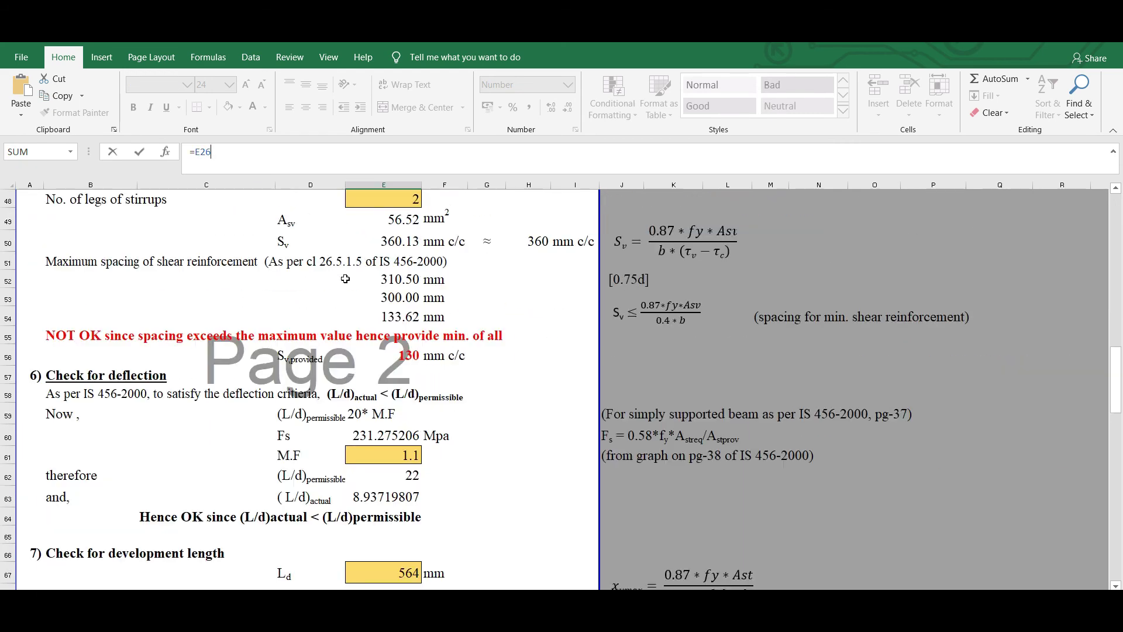
{"action": "scroll", "coordinate": [345, 279], "scroll_direction": "up", "scroll_amount": 10}
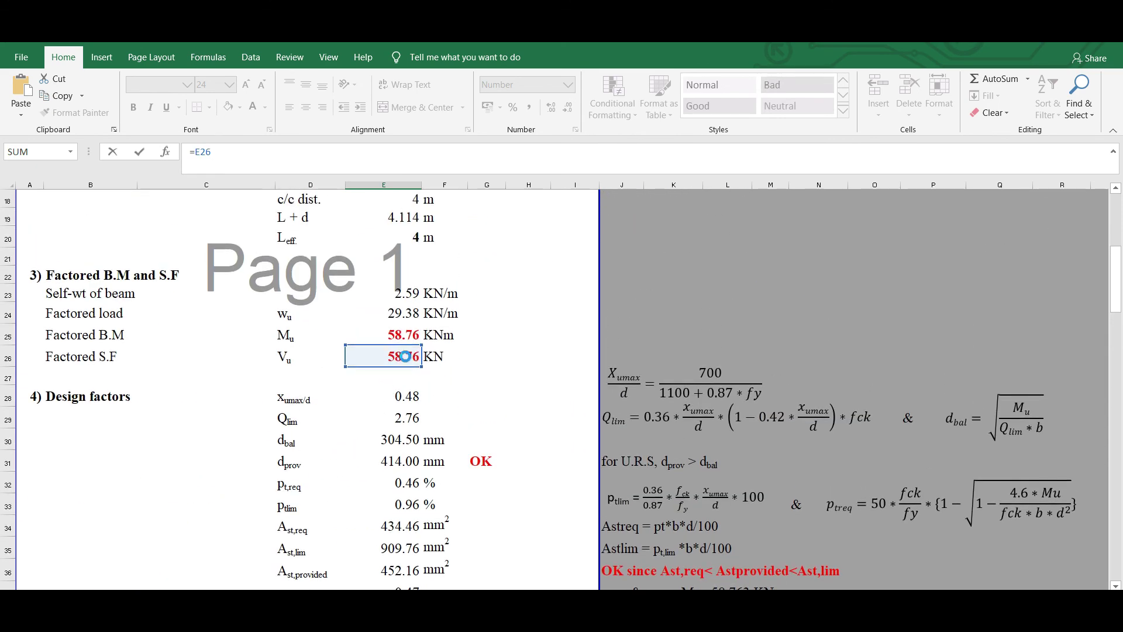
{"action": "key", "text": "Return"}
Examine the MAX formula for L0 and the 1.3M1/V + L0 formula in the development length check
{"action": "scroll", "coordinate": [393, 477], "scroll_direction": "down", "scroll_amount": 1}
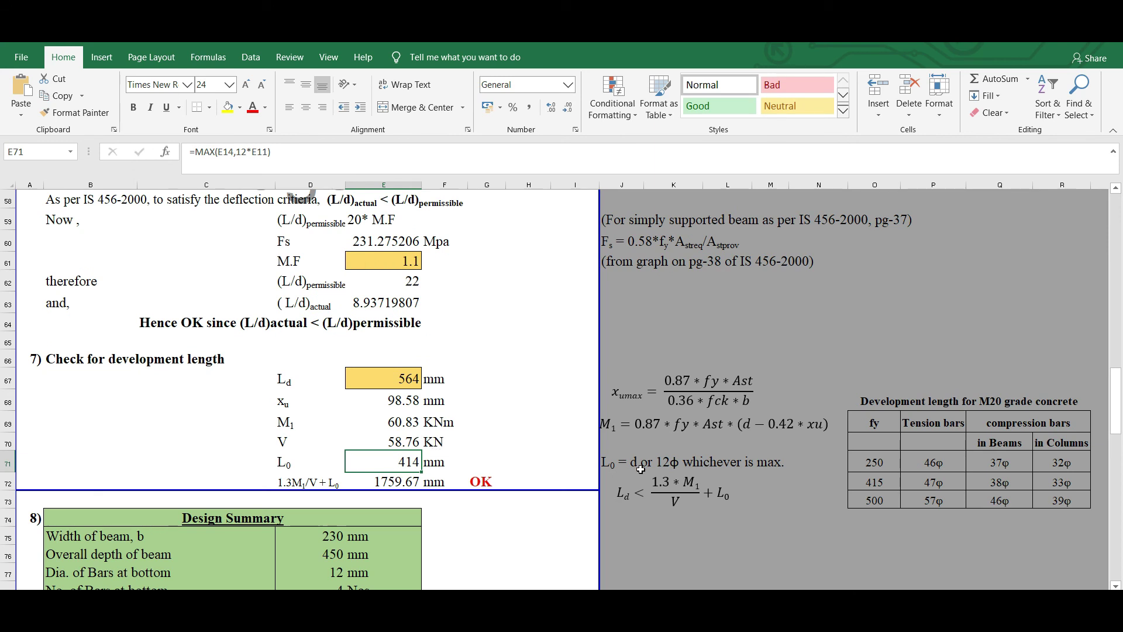
{"action": "left_click", "coordinate": [235, 152]}
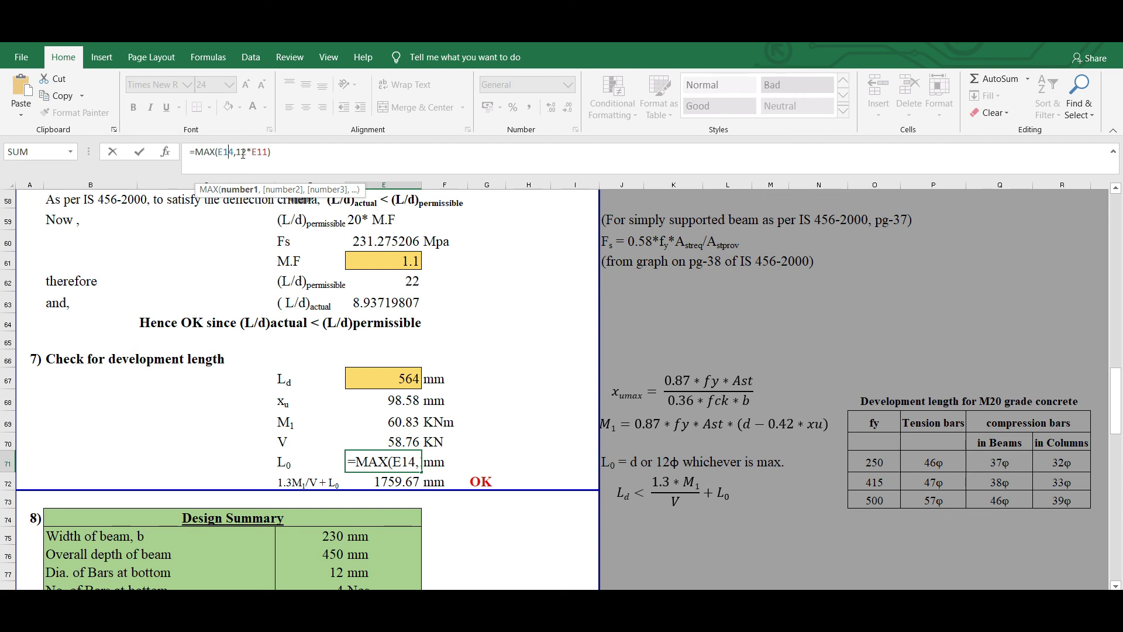
{"action": "left_click", "coordinate": [272, 154]}
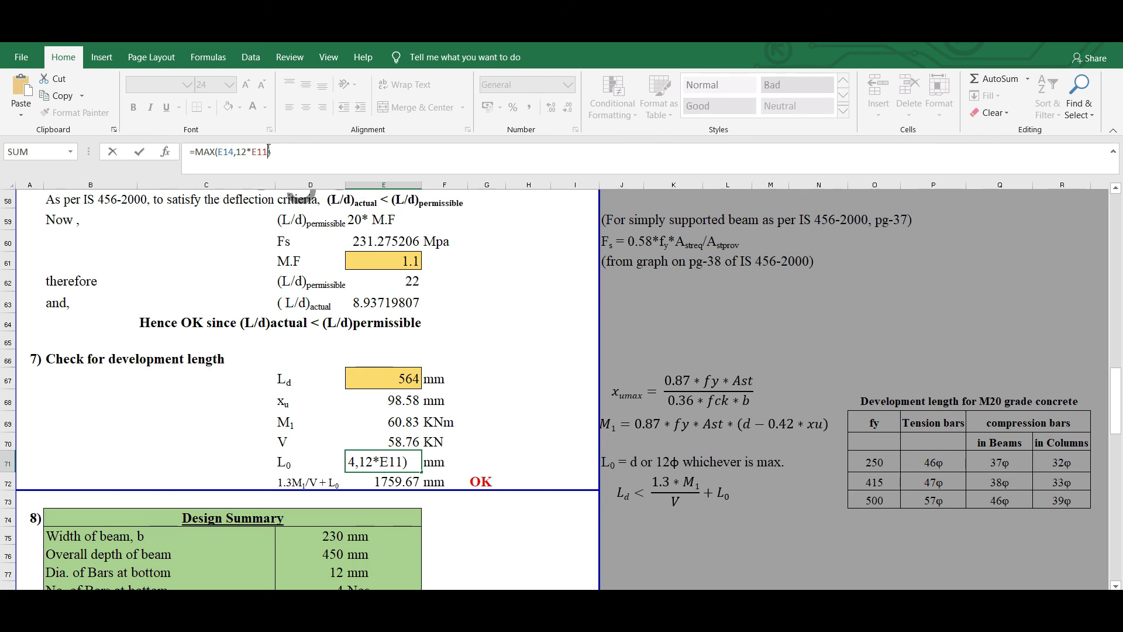
{"action": "key", "text": "Return"}
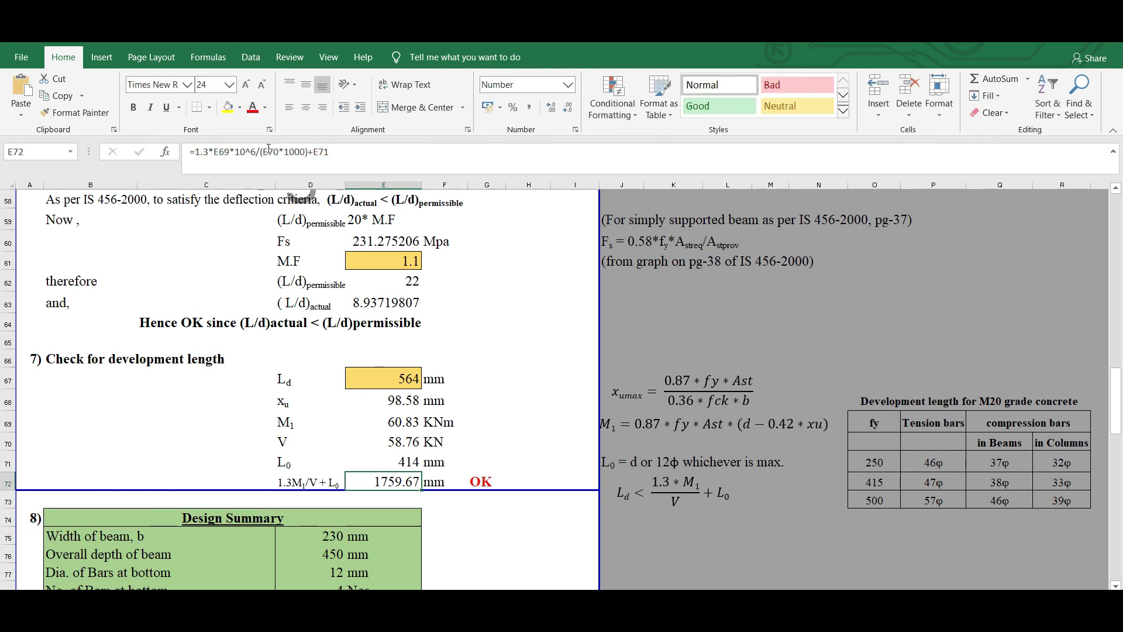
{"action": "left_click", "coordinate": [403, 465]}
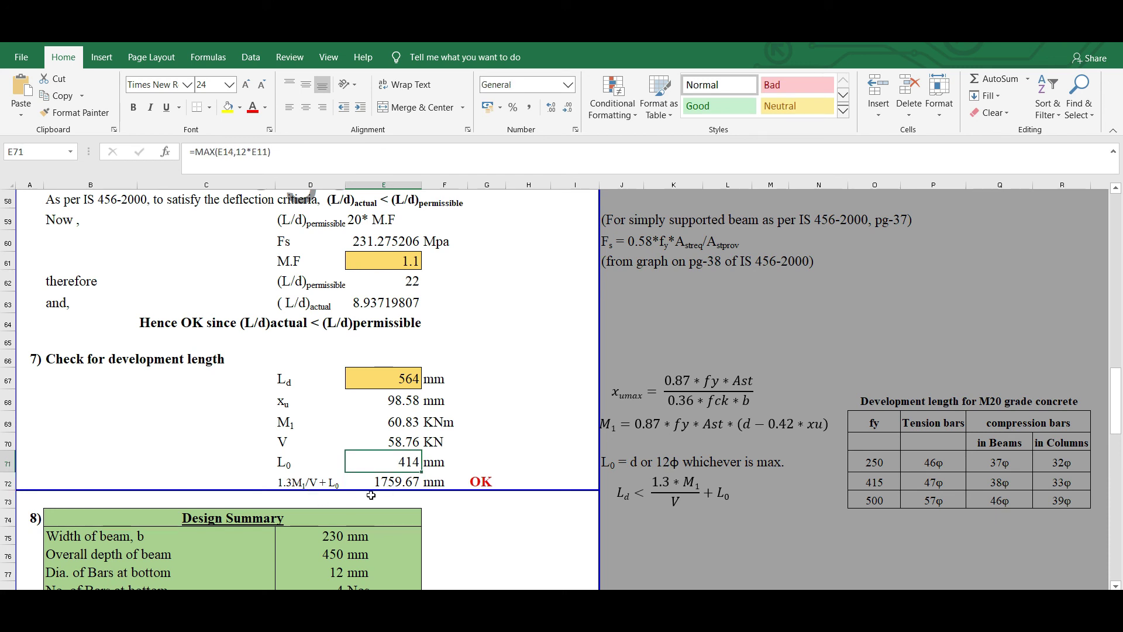
{"action": "left_click", "coordinate": [305, 481]}
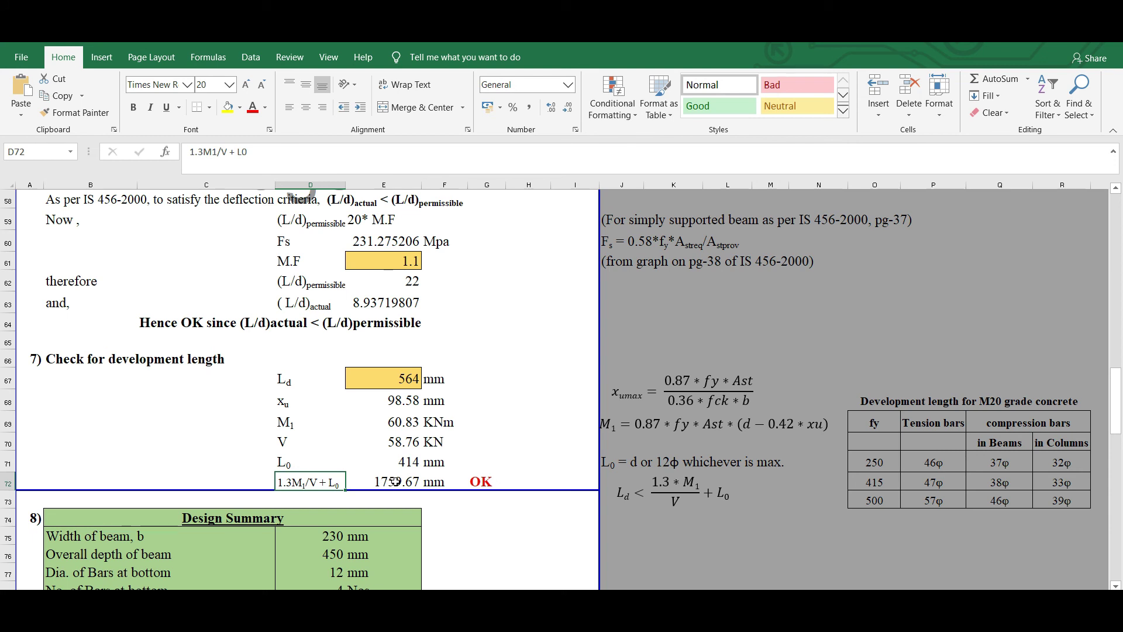
{"action": "left_click", "coordinate": [395, 481]}
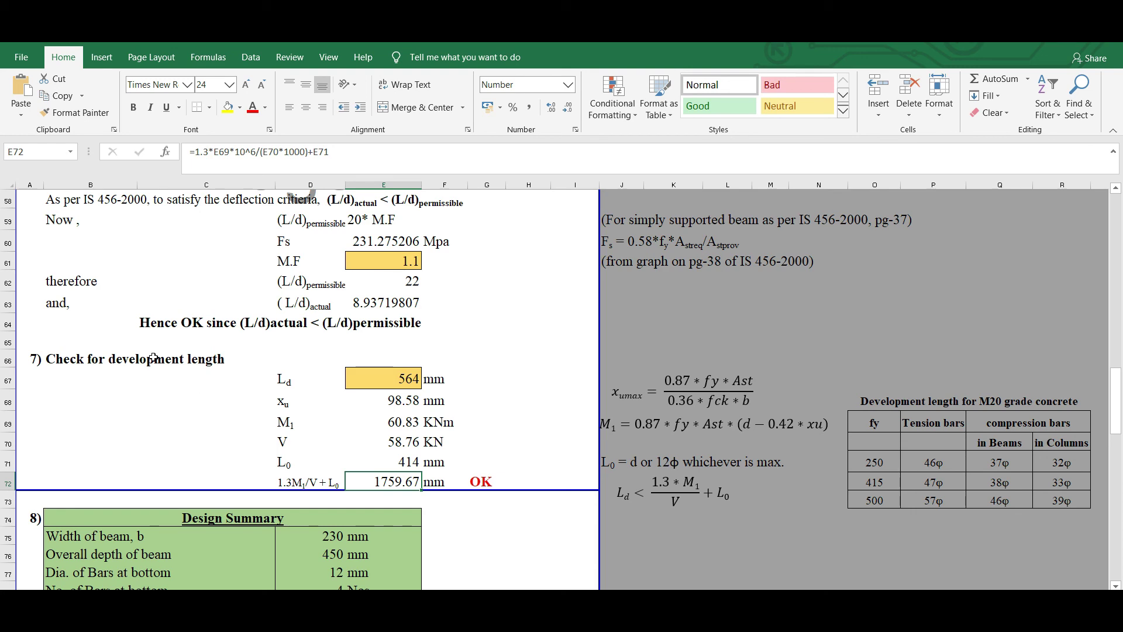
Review the Design Summary table and the elevation and section detailing drawings of the beam
{"action": "scroll", "coordinate": [324, 342], "scroll_direction": "down", "scroll_amount": 2}
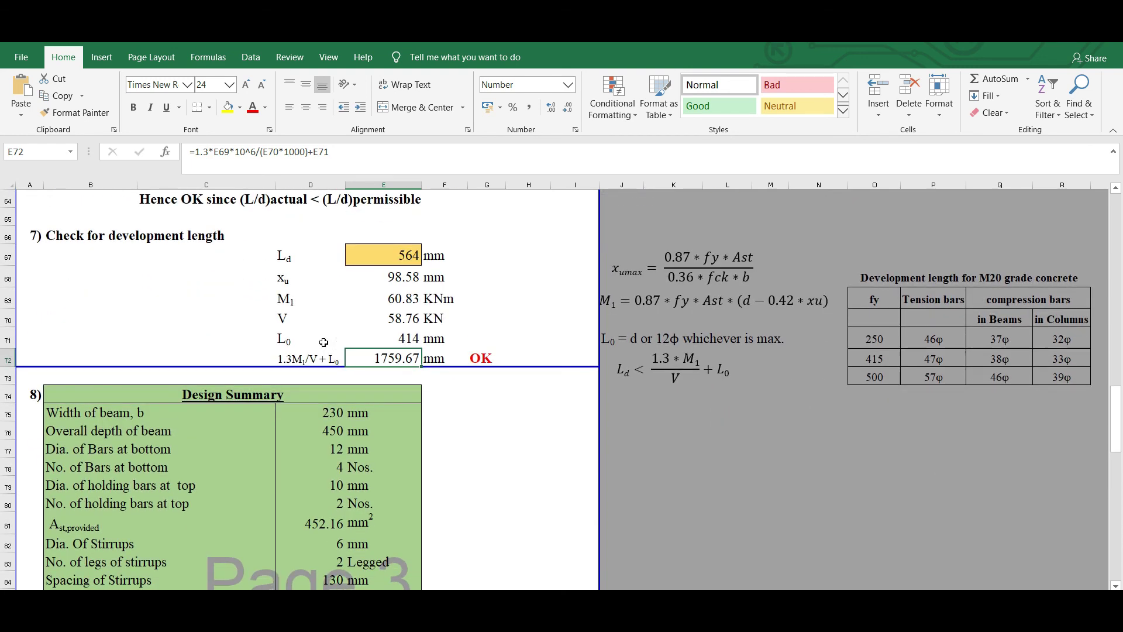
{"action": "scroll", "coordinate": [195, 372], "scroll_direction": "down", "scroll_amount": 2}
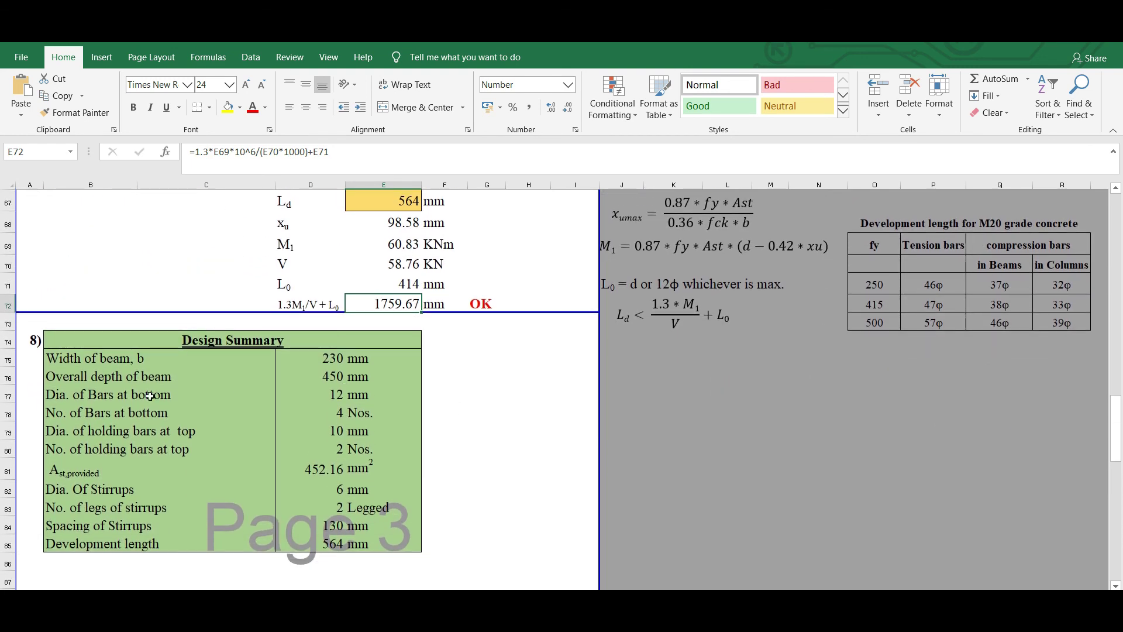
{"action": "scroll", "coordinate": [290, 369], "scroll_direction": "down", "scroll_amount": 1}
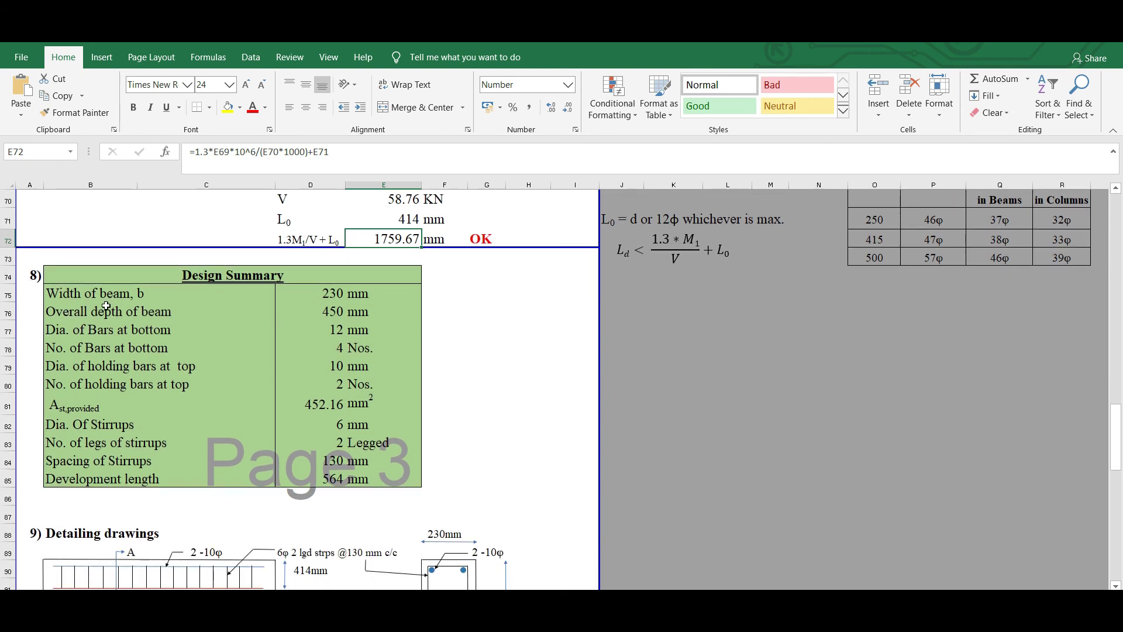
{"action": "scroll", "coordinate": [374, 327], "scroll_direction": "down", "scroll_amount": 3}
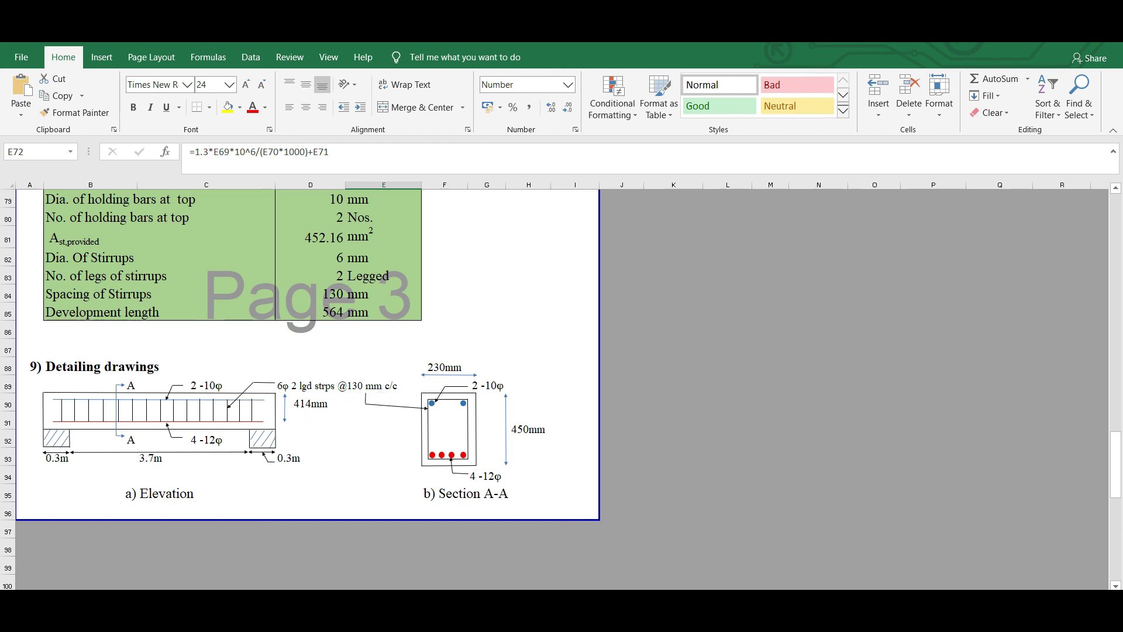
{"action": "key", "text": "alt+Tab"}
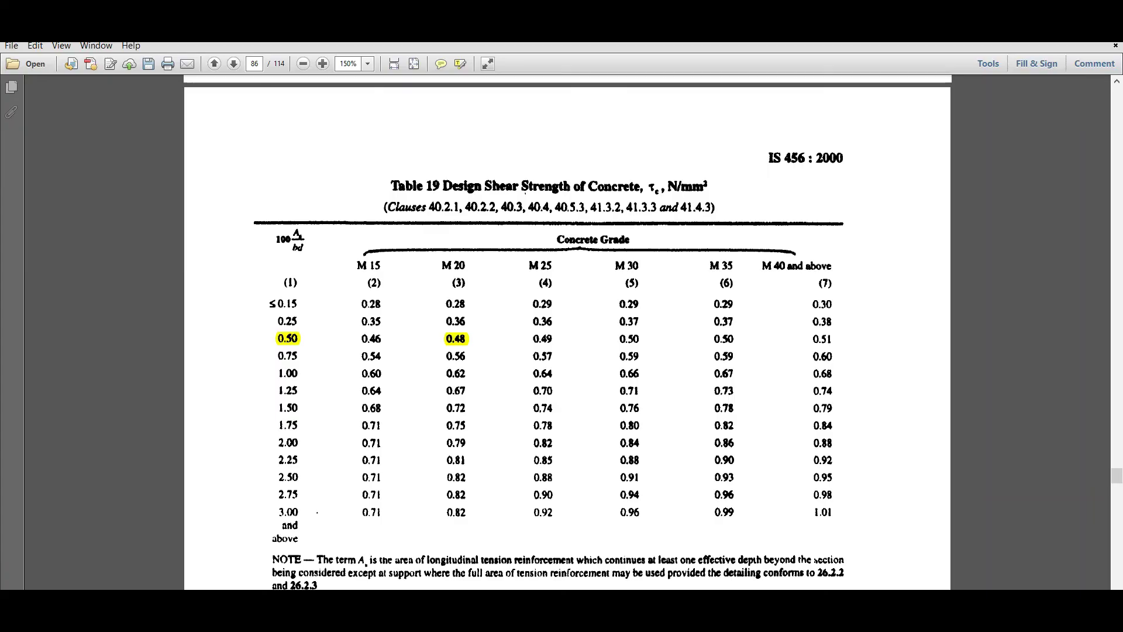
{"action": "key", "text": "alt+Tab"}
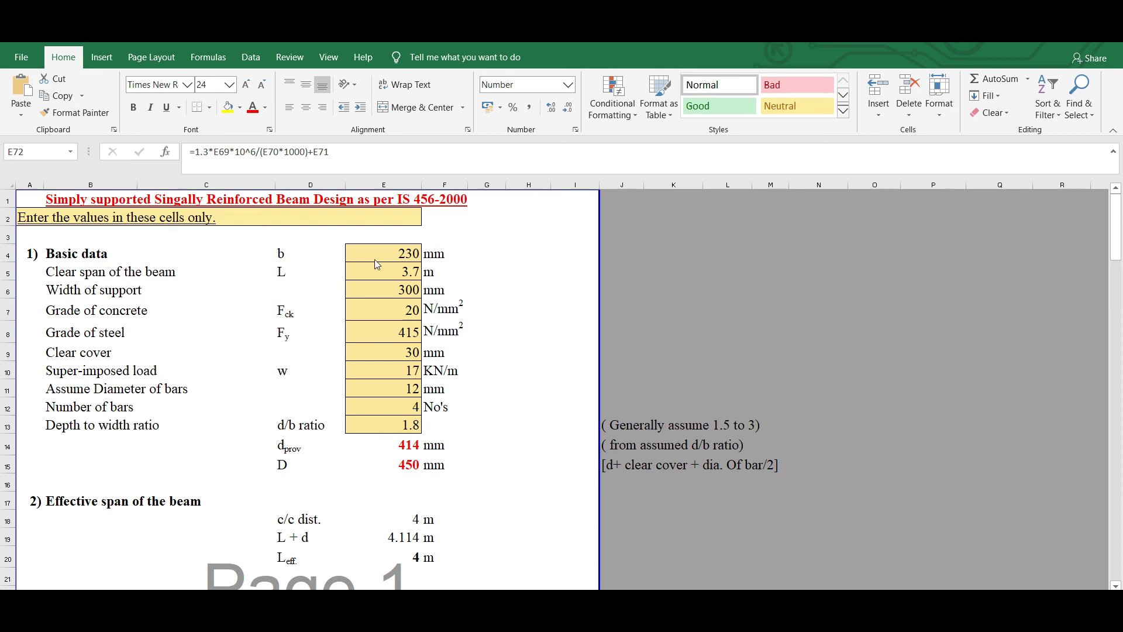
Set the super-imposed load in the basic data to 40 KN/m and check its effect on the factored forces and design factors
{"action": "left_click", "coordinate": [400, 370]}
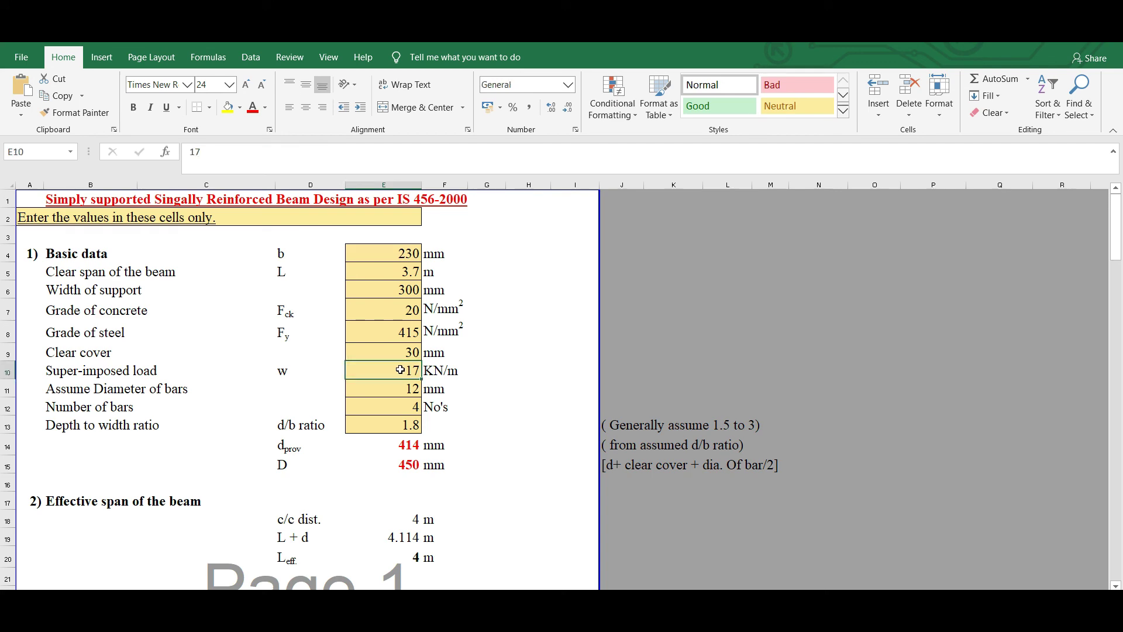
{"action": "type", "text": "40"}
{"action": "key", "text": "Return"}
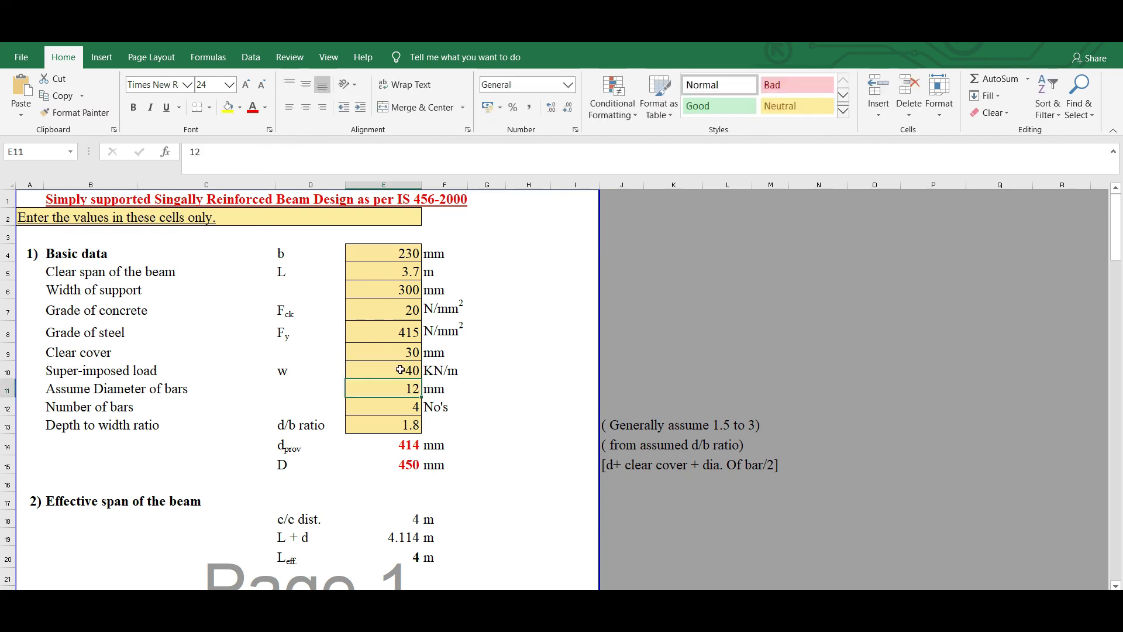
{"action": "scroll", "coordinate": [356, 342], "scroll_direction": "down", "scroll_amount": 5}
{"action": "scroll", "coordinate": [355, 343], "scroll_direction": "down", "scroll_amount": 4}
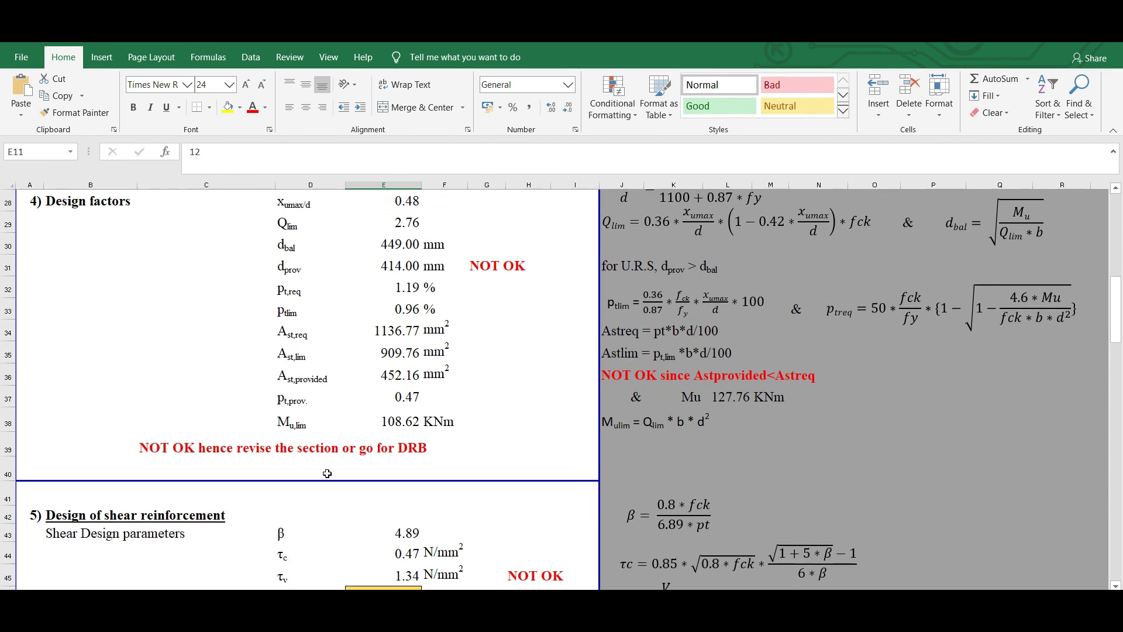
{"action": "scroll", "coordinate": [316, 456], "scroll_direction": "up", "scroll_amount": 2}
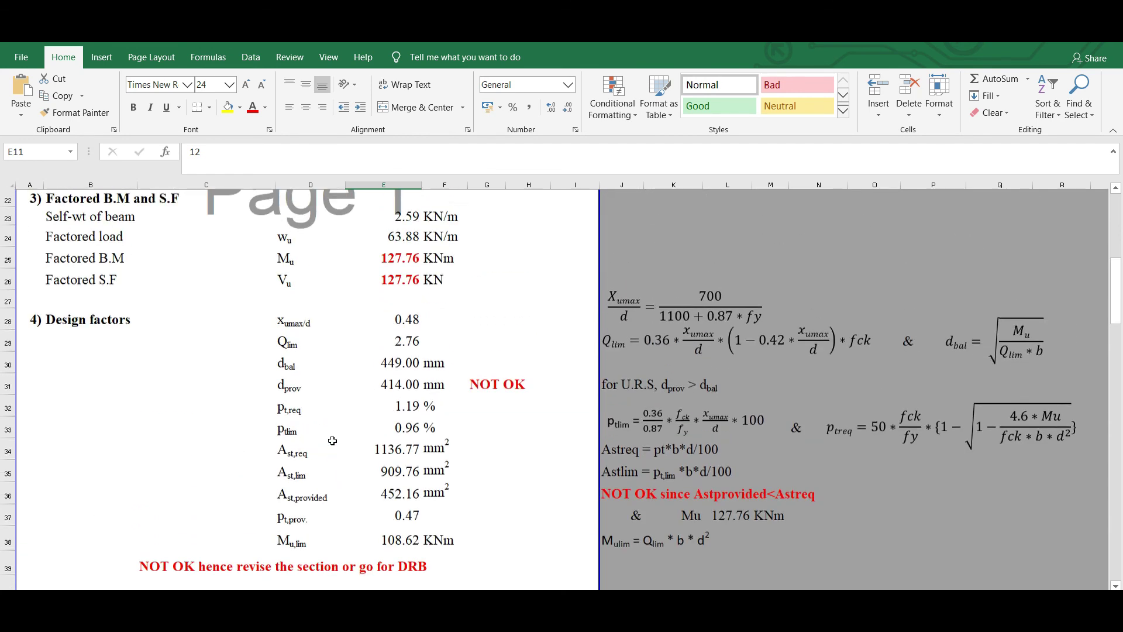
{"action": "scroll", "coordinate": [296, 481], "scroll_direction": "down", "scroll_amount": 1}
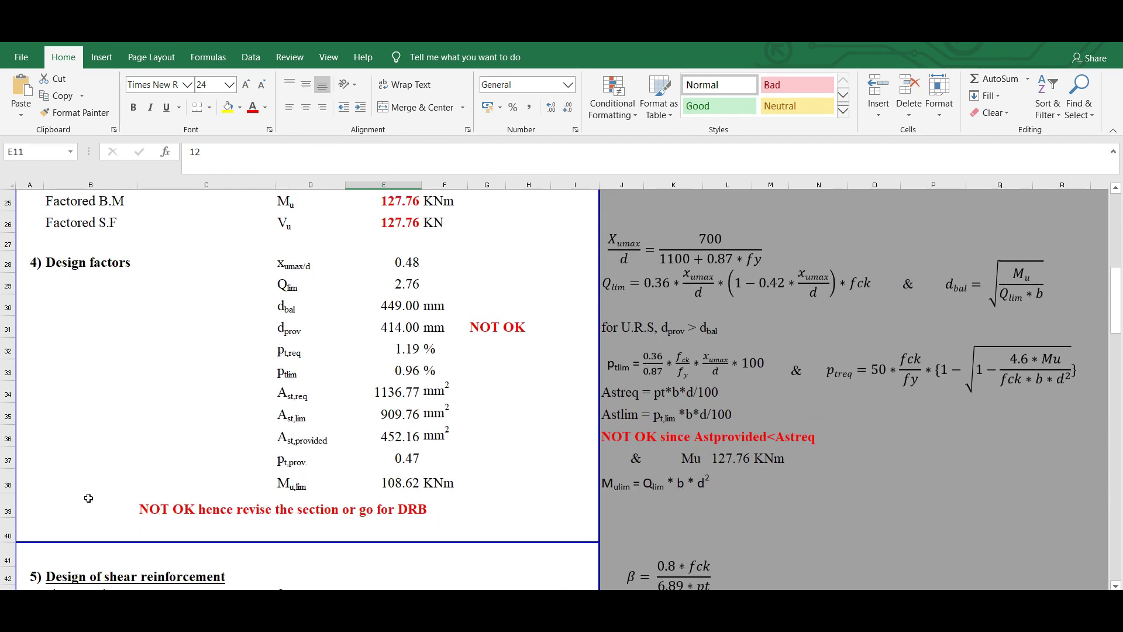